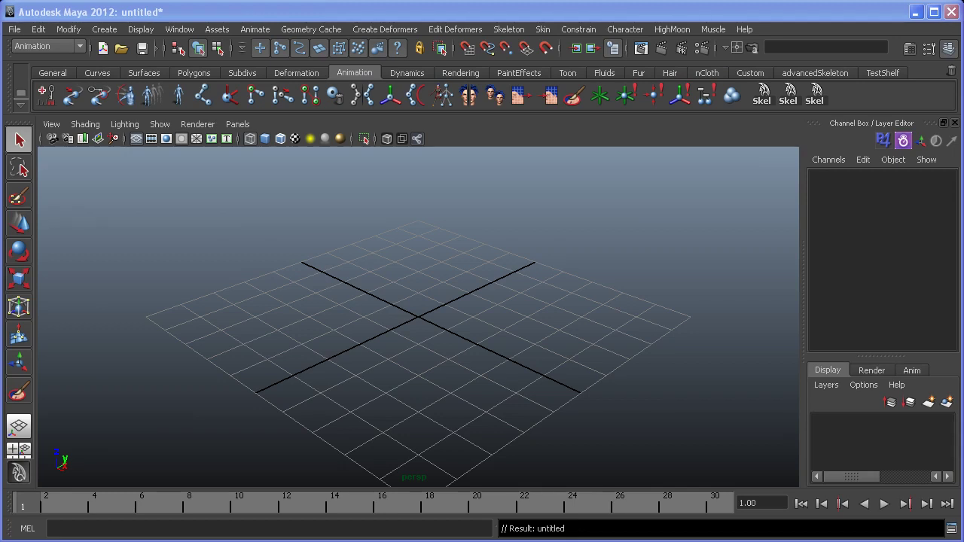
Create a polygon cube and a polygon sphere at the origin
{"action": "left_click", "coordinate": [193, 72]}
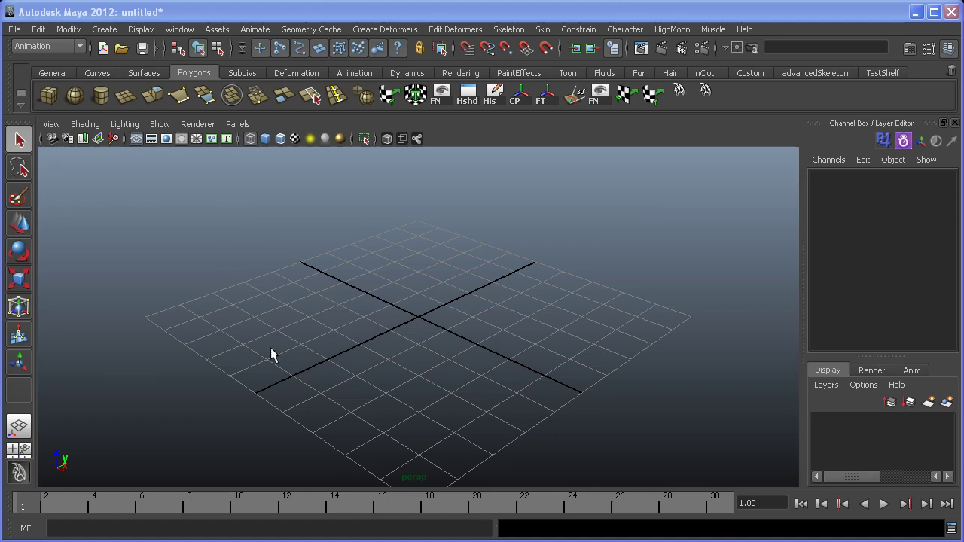
{"action": "left_click", "coordinate": [48, 94]}
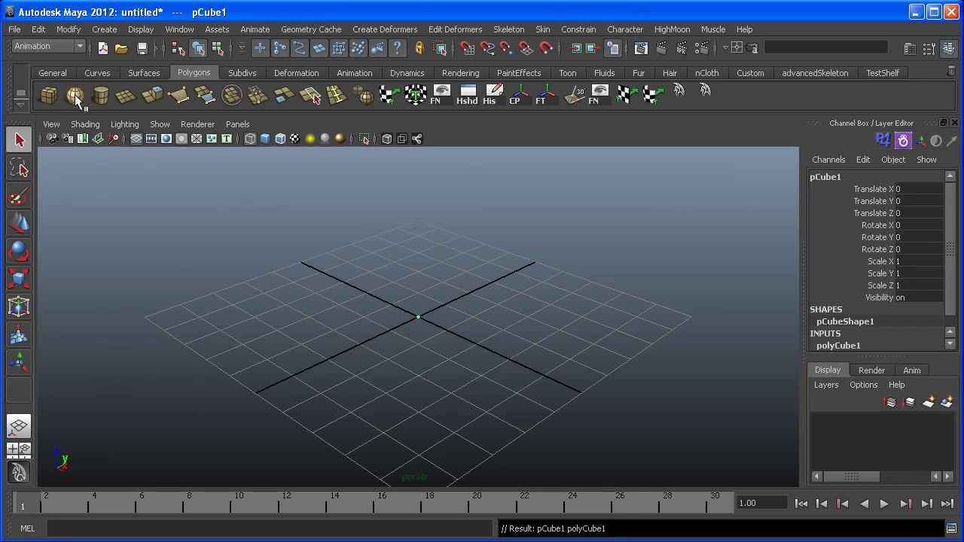
{"action": "left_click", "coordinate": [75, 95]}
Move the overlapping sphere and cube apart, placing the cube at about X -3.39, Y 0.71, Z 2
{"action": "left_click_drag", "start_coordinate": [293, 382], "coordinate": [430, 382], "text": "alt"}
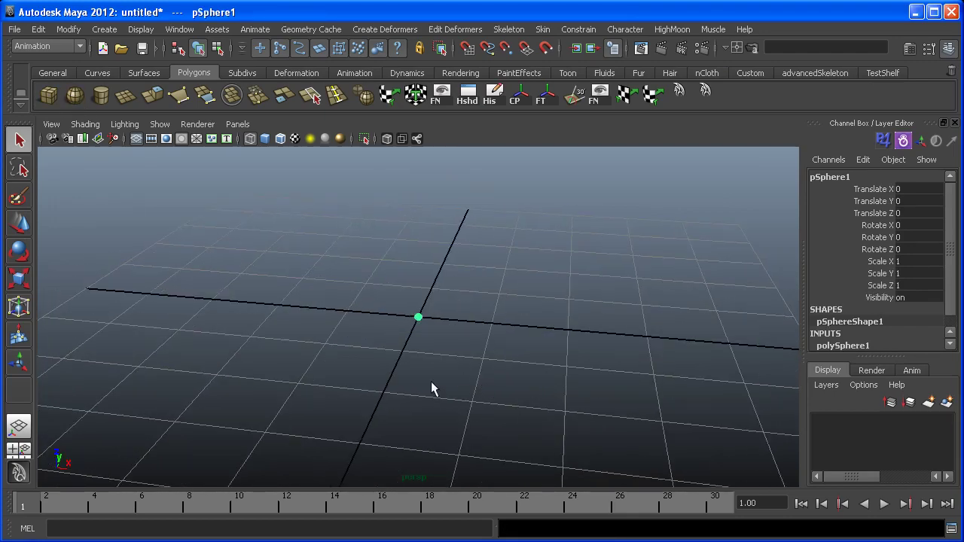
{"action": "scroll", "coordinate": [431, 381], "scroll_direction": "up", "scroll_amount": 3}
{"action": "right_click_drag", "start_coordinate": [431, 381], "coordinate": [415, 361], "text": "alt"}
{"action": "left_click_drag", "start_coordinate": [415, 361], "coordinate": [488, 339], "text": "alt"}
{"action": "key", "text": "w"}
{"action": "right_click_drag", "start_coordinate": [417, 359], "coordinate": [420, 369], "text": "shift"}
{"action": "left_click_drag", "start_coordinate": [421, 368], "coordinate": [374, 336]}
{"action": "scroll", "coordinate": [384, 342], "scroll_direction": "up", "scroll_amount": 1}
{"action": "right_click_drag", "start_coordinate": [405, 388], "coordinate": [437, 402], "text": "alt"}
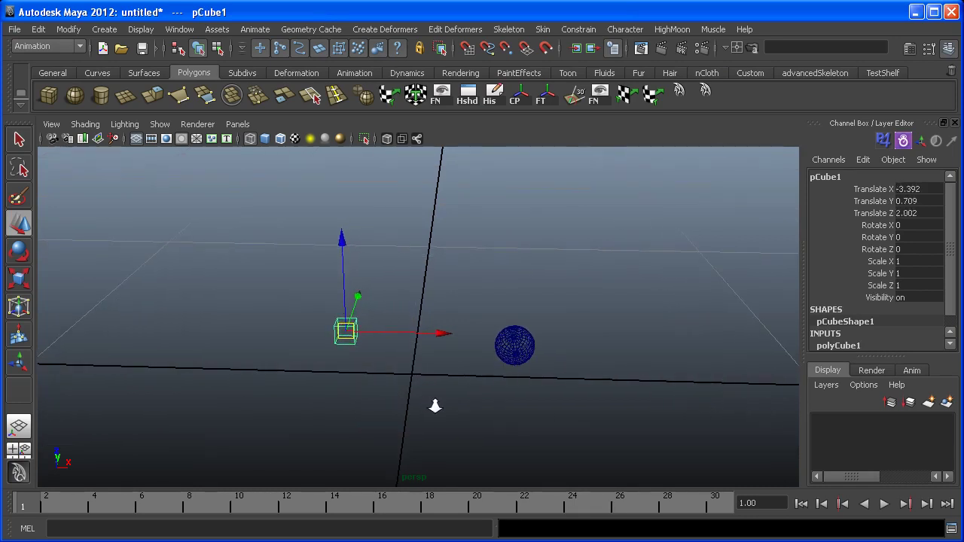
Turn on shaded display and spread the objects farther apart, the cube to about X -4.76 and the sphere to about X 6.49
{"action": "key", "text": "5"}
{"action": "left_click_drag", "start_coordinate": [435, 403], "coordinate": [379, 432], "text": "alt"}
{"action": "left_click_drag", "start_coordinate": [337, 346], "coordinate": [308, 328]}
{"action": "left_click", "coordinate": [508, 380]}
{"action": "left_click_drag", "start_coordinate": [507, 383], "coordinate": [530, 379]}
{"action": "middle_click_drag", "start_coordinate": [529, 379], "coordinate": [447, 409], "text": "alt"}
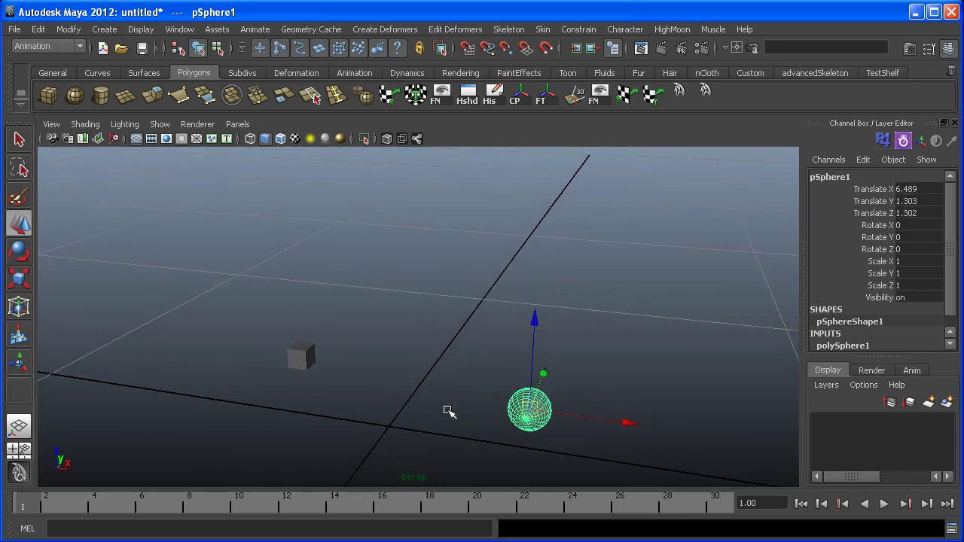
{"action": "left_click_drag", "start_coordinate": [448, 409], "coordinate": [424, 409], "text": "alt"}
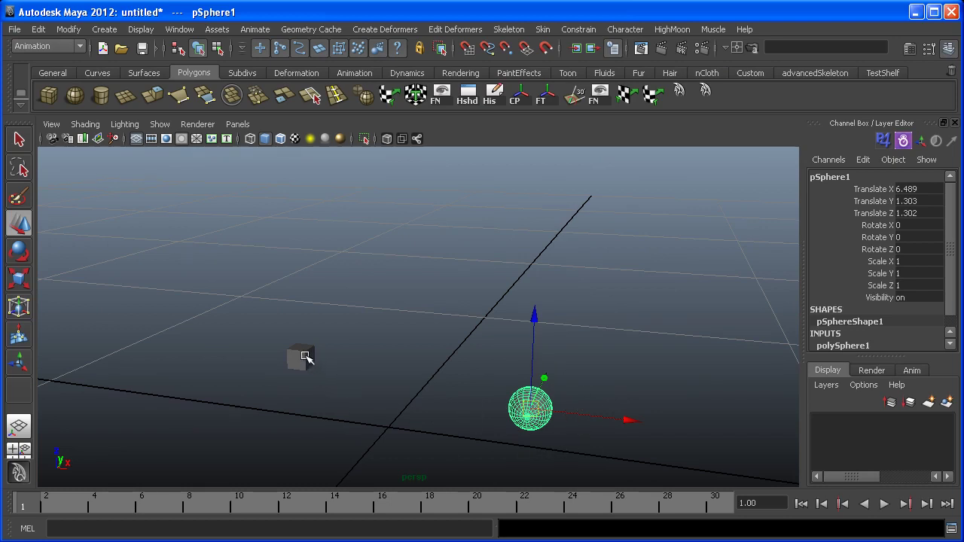
Parent the sphere to the cube, with the cube selected last
{"action": "left_click", "coordinate": [303, 355]}
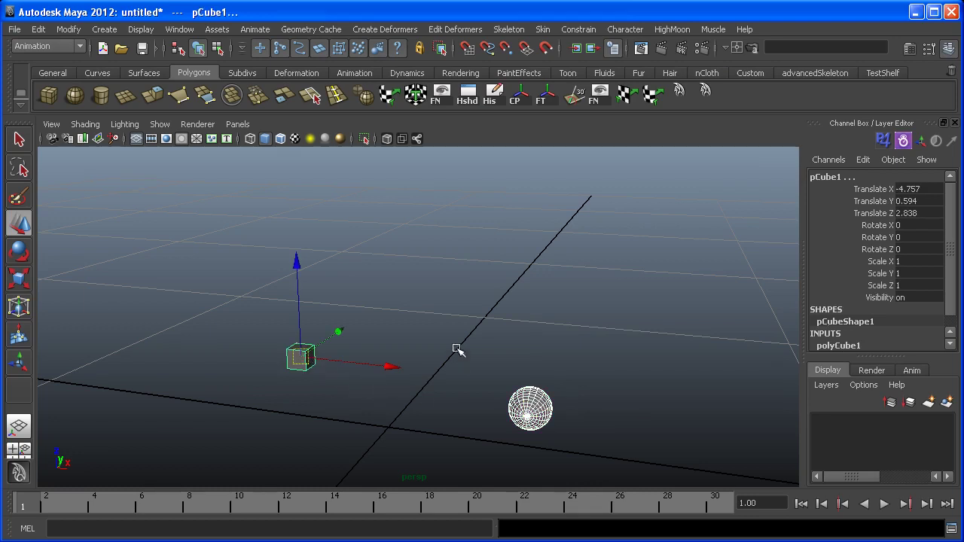
{"action": "middle_click_drag", "start_coordinate": [455, 347], "coordinate": [446, 339], "text": "alt"}
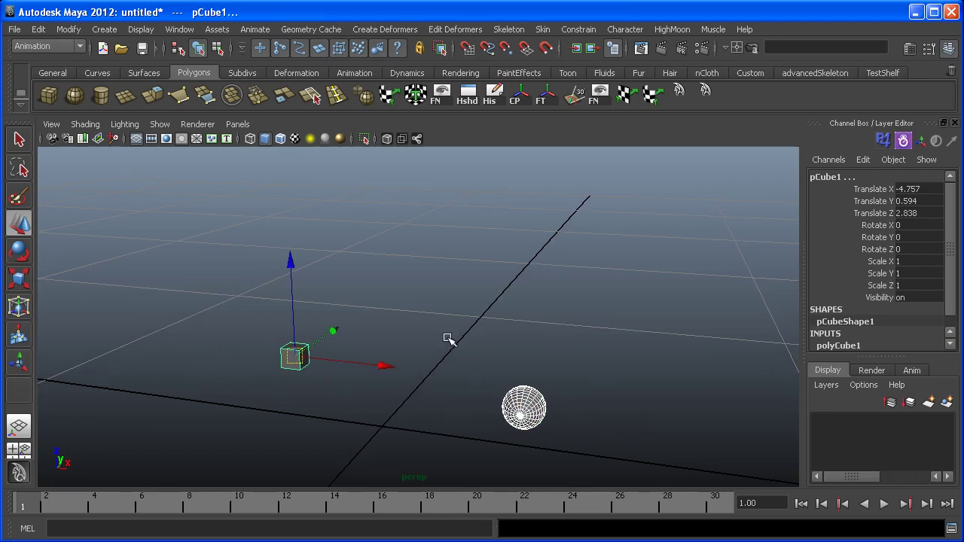
{"action": "left_click", "coordinate": [38, 30]}
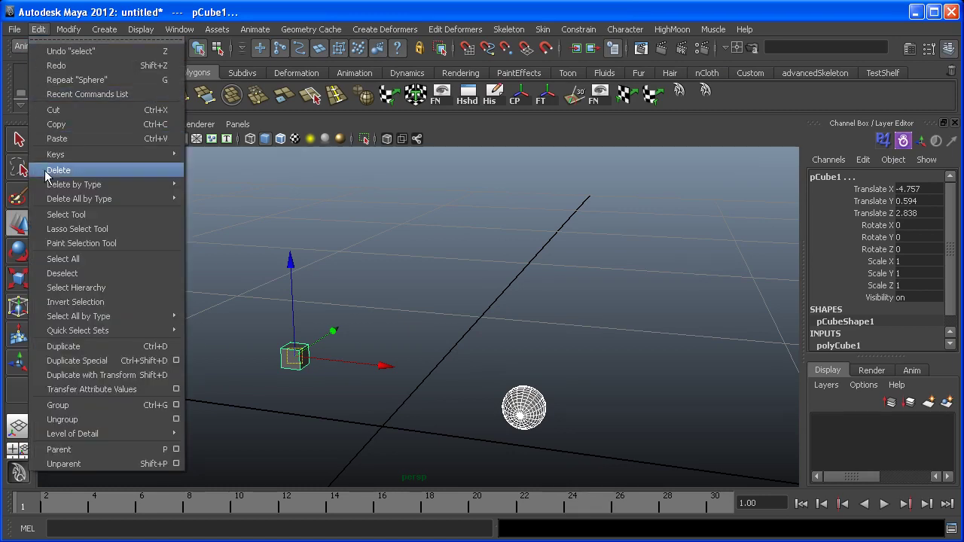
{"action": "left_click", "coordinate": [92, 448]}
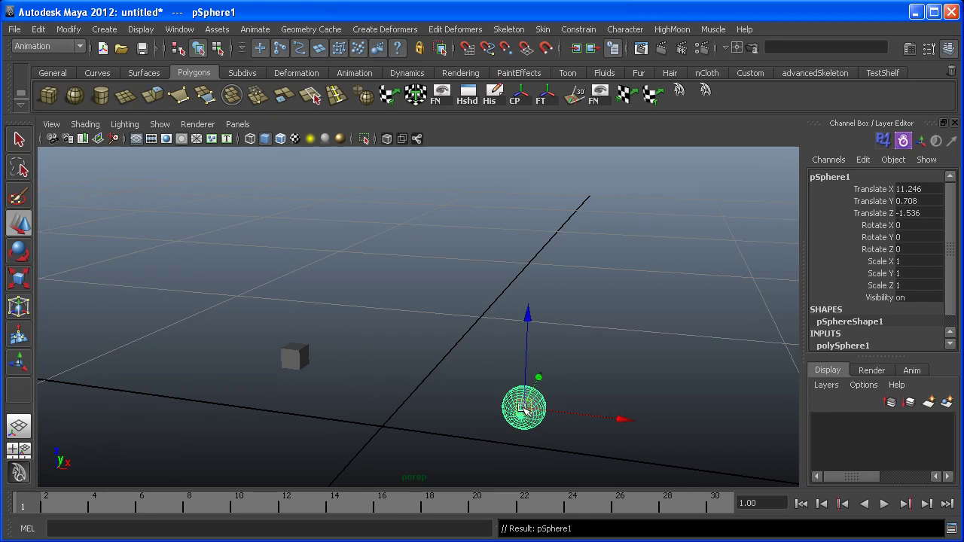
Test the hierarchy by moving the child sphere to about X 12.4, Y 1.3, Z -0.84 and nudging the parent cube slightly
{"action": "left_click_drag", "start_coordinate": [524, 409], "coordinate": [546, 392]}
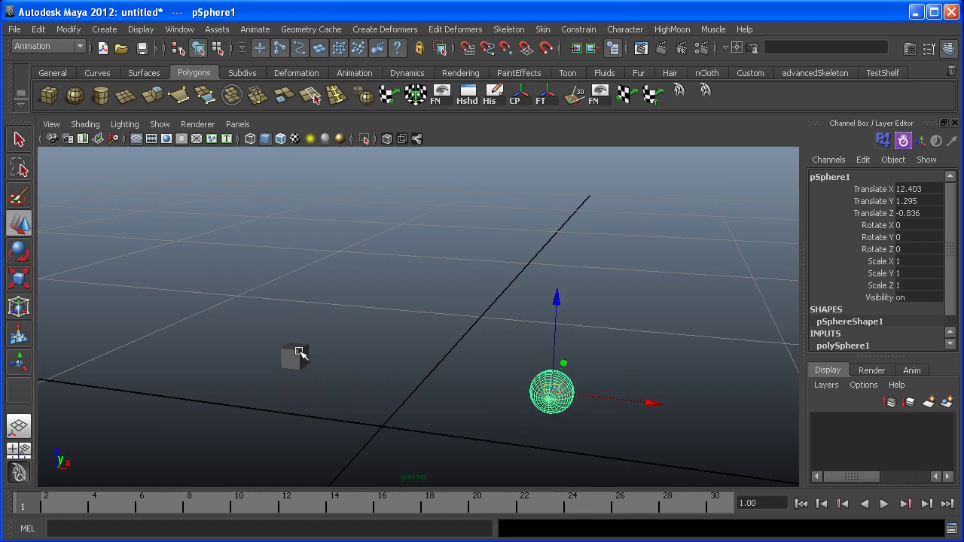
{"action": "left_click", "coordinate": [299, 355]}
{"action": "mouse_move", "coordinate": [294, 355]}
{"action": "left_mouse_down"}
{"action": "mouse_move", "coordinate": [263, 279]}
{"action": "mouse_move", "coordinate": [281, 374]}
{"action": "mouse_move", "coordinate": [306, 299]}
{"action": "mouse_move", "coordinate": [283, 346]}
{"action": "mouse_move", "coordinate": [296, 354]}
{"action": "left_mouse_up"}
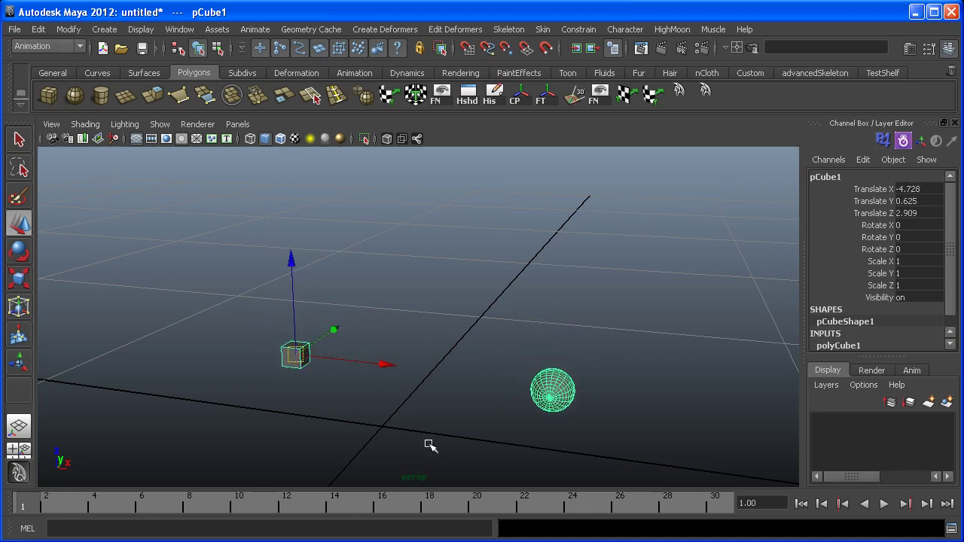
{"action": "left_click", "coordinate": [444, 405]}
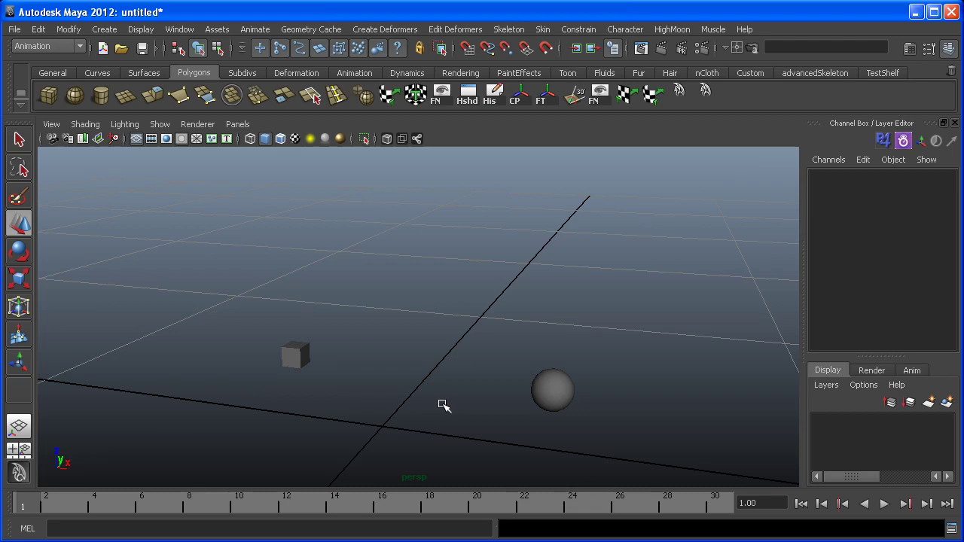
Unparent the sphere from the cube
{"action": "left_click", "coordinate": [545, 388]}
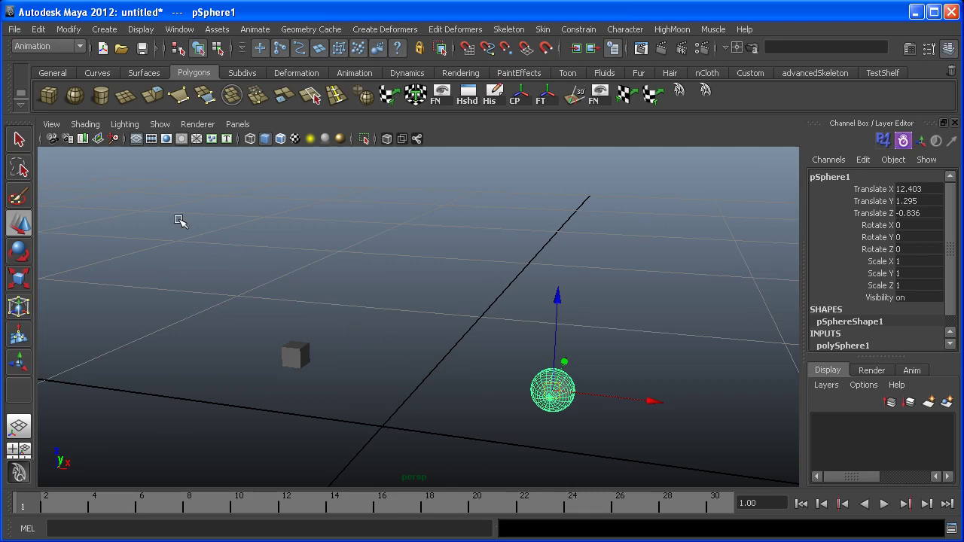
{"action": "left_click", "coordinate": [38, 30]}
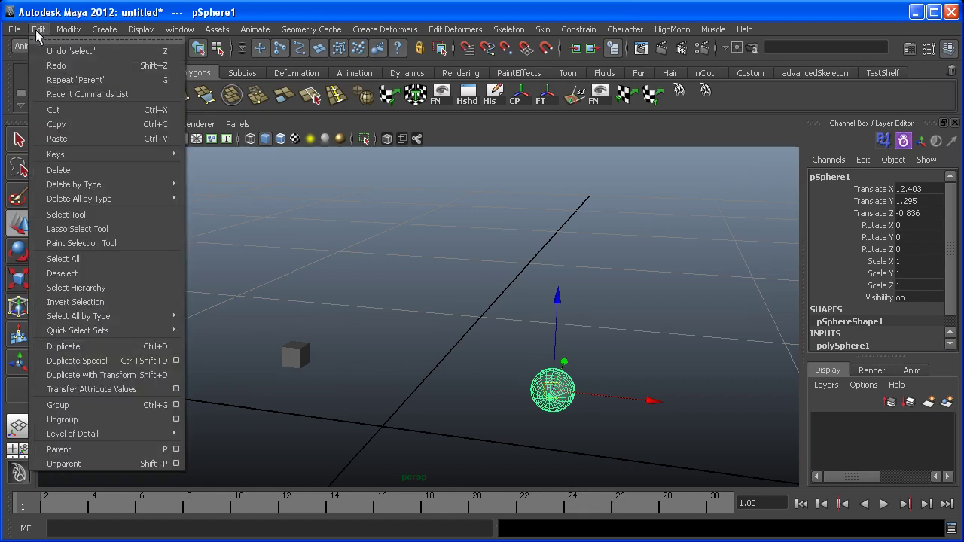
{"action": "left_click", "coordinate": [102, 464]}
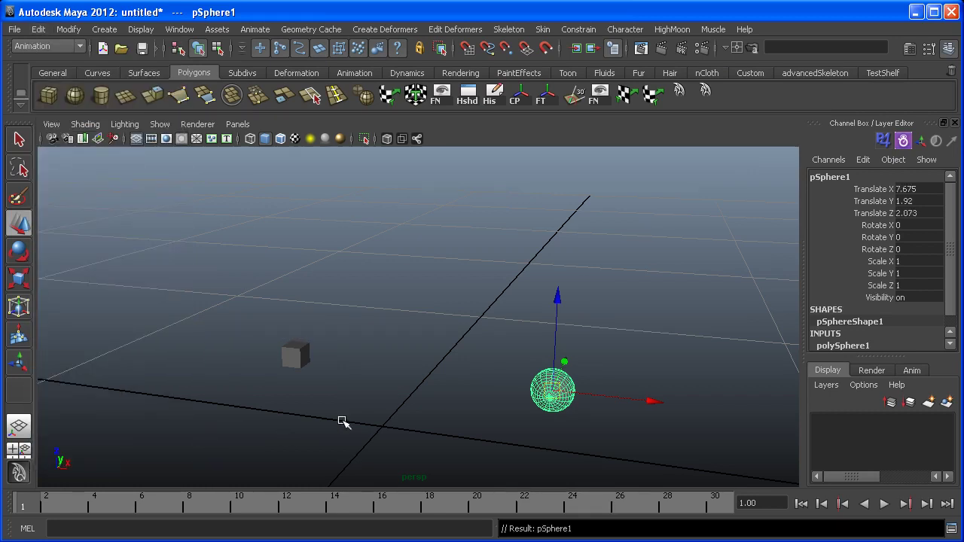
Move the unparented sphere closer to the cube and reposition the cube at about X -2.75, Y 0.87, Z 1.56
{"action": "middle_click_drag", "start_coordinate": [458, 396], "coordinate": [454, 400], "text": "alt"}
{"action": "left_click_drag", "start_coordinate": [542, 393], "coordinate": [486, 406]}
{"action": "left_click", "coordinate": [296, 360]}
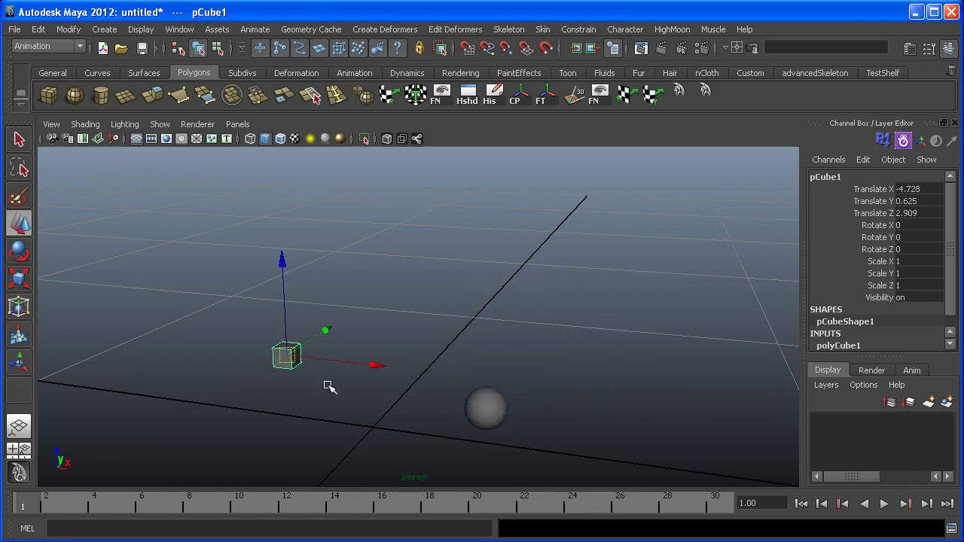
{"action": "left_click_drag", "start_coordinate": [327, 387], "coordinate": [338, 385], "text": "alt"}
{"action": "left_click_drag", "start_coordinate": [296, 359], "coordinate": [314, 324]}
{"action": "left_click_drag", "start_coordinate": [416, 390], "coordinate": [420, 392], "text": "alt"}
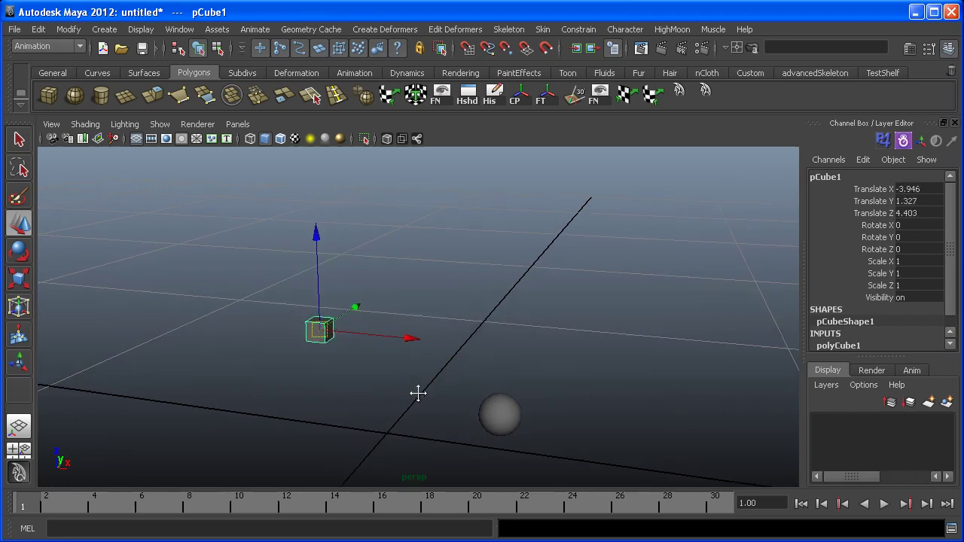
{"action": "left_click_drag", "start_coordinate": [325, 334], "coordinate": [356, 379]}
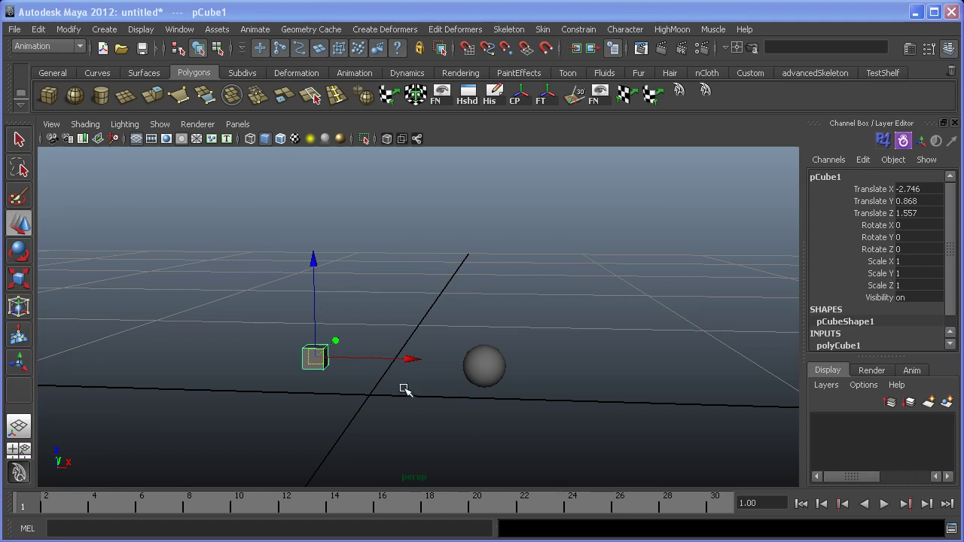
Apply a Parent constraint that makes the cube drive the sphere
{"action": "left_click", "coordinate": [425, 409]}
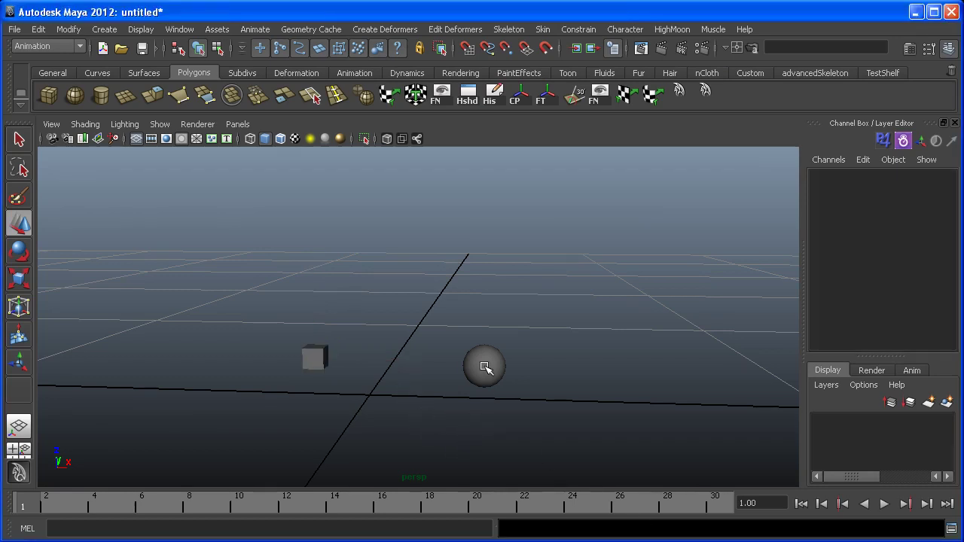
{"action": "left_click", "coordinate": [485, 368]}
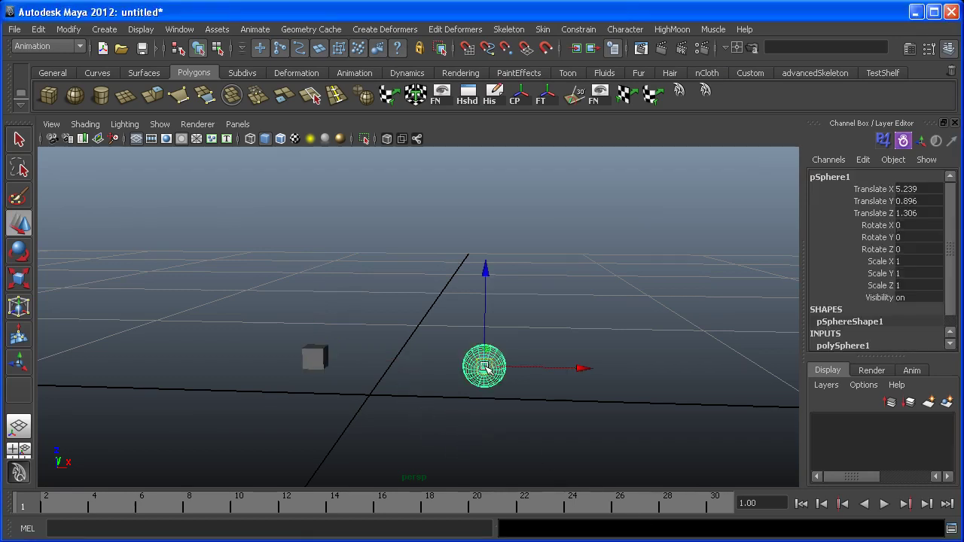
{"action": "left_click", "coordinate": [322, 351]}
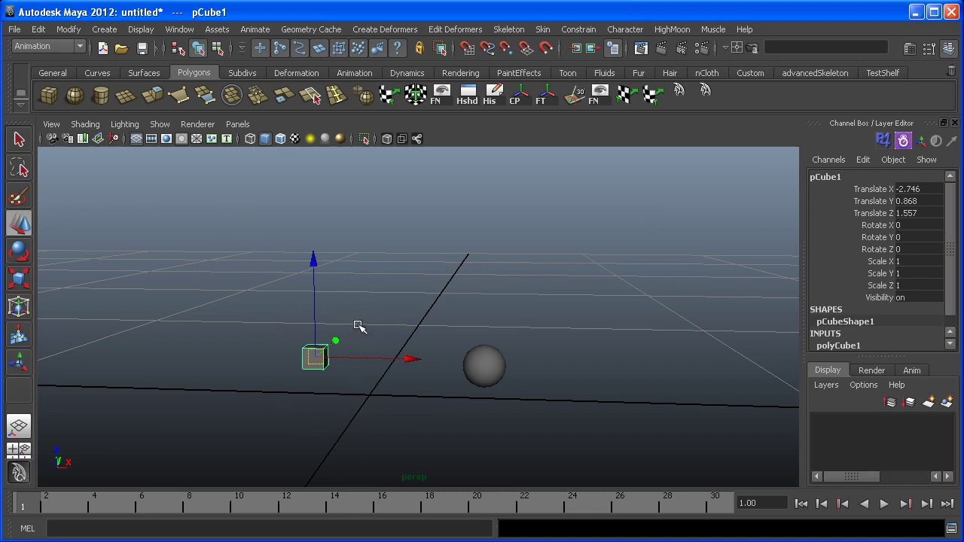
{"action": "left_click", "coordinate": [495, 366]}
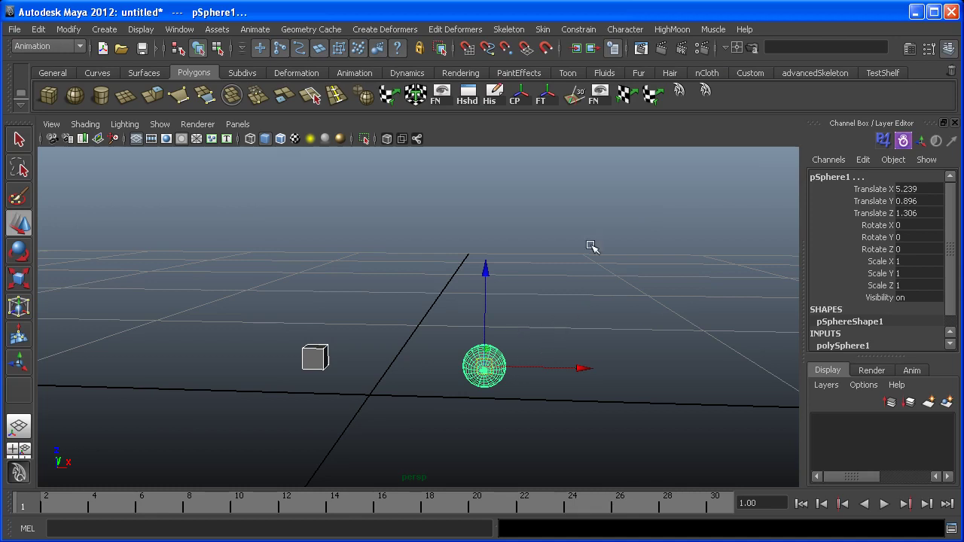
{"action": "left_click", "coordinate": [579, 30]}
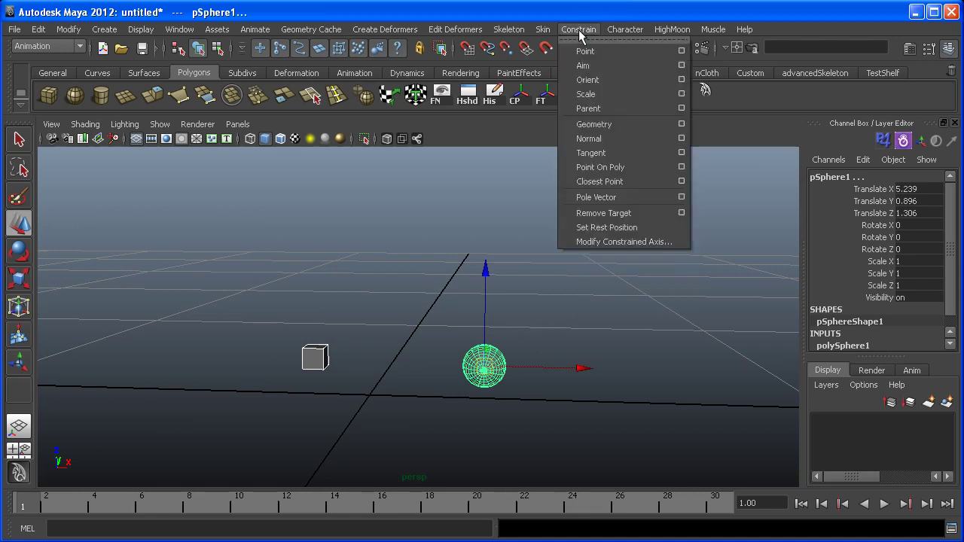
{"action": "left_click", "coordinate": [632, 109]}
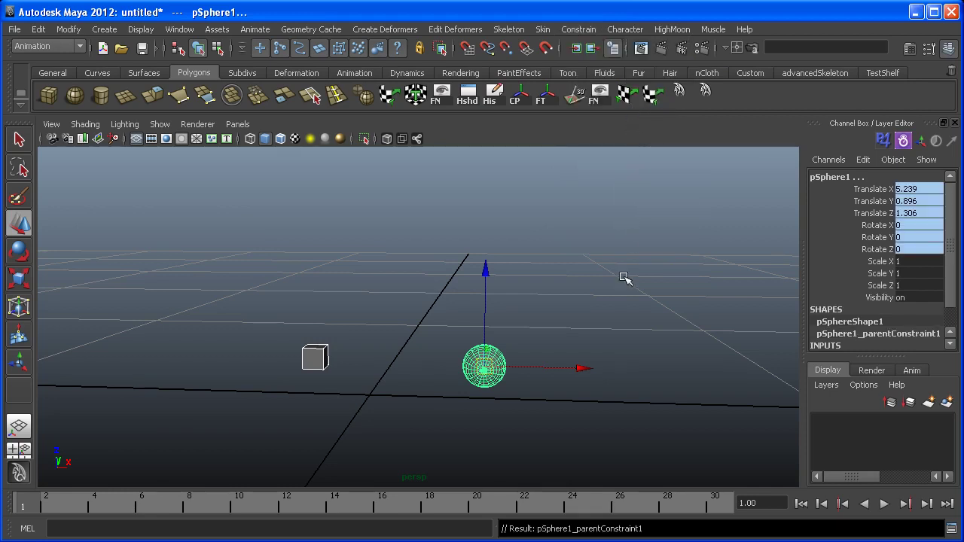
{"action": "left_click", "coordinate": [552, 356]}
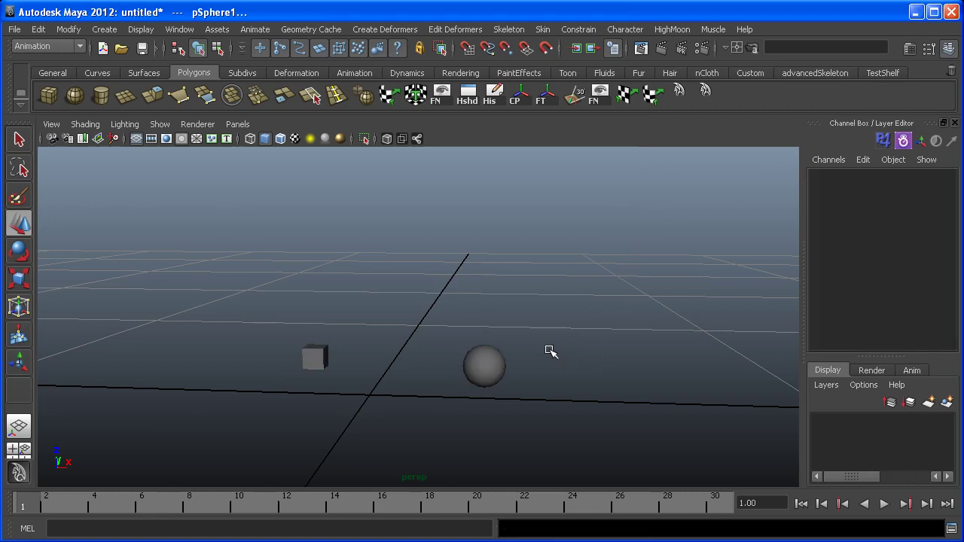
Test the constraint by raising the cube to about Z 2.26 and moving the constrained sphere to about X 4.06, Y 0.79, Z 1.46
{"action": "left_click", "coordinate": [485, 368]}
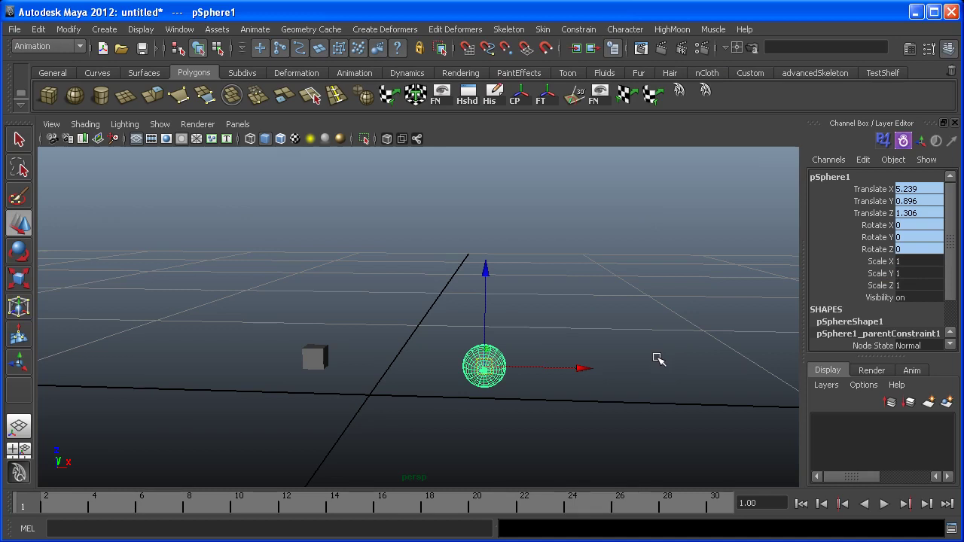
{"action": "left_click", "coordinate": [325, 351]}
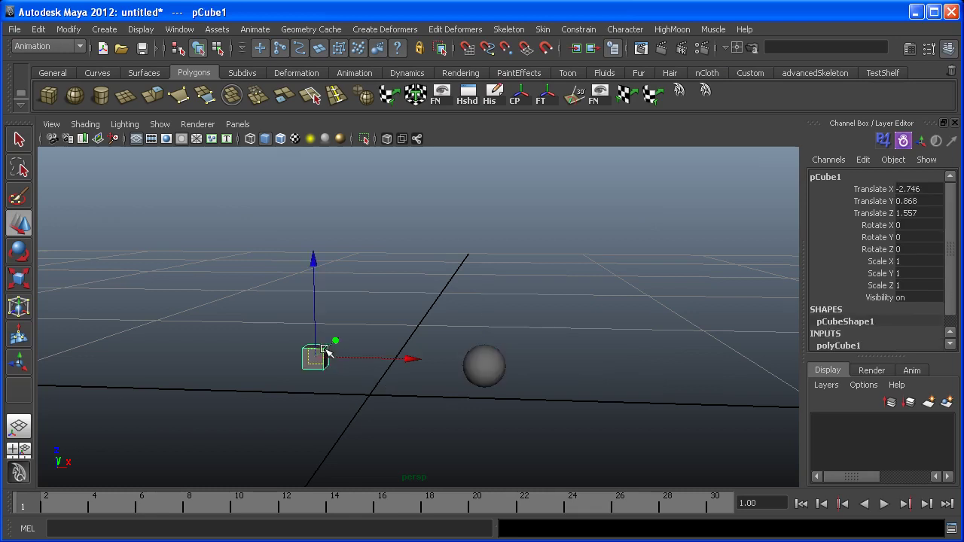
{"action": "mouse_move", "coordinate": [320, 360]}
{"action": "left_mouse_down"}
{"action": "mouse_move", "coordinate": [328, 351]}
{"action": "mouse_move", "coordinate": [302, 266]}
{"action": "mouse_move", "coordinate": [326, 347]}
{"action": "mouse_move", "coordinate": [294, 273]}
{"action": "mouse_move", "coordinate": [277, 328]}
{"action": "mouse_move", "coordinate": [333, 356]}
{"action": "mouse_move", "coordinate": [327, 310]}
{"action": "mouse_move", "coordinate": [329, 353]}
{"action": "mouse_move", "coordinate": [304, 336]}
{"action": "mouse_move", "coordinate": [321, 355]}
{"action": "mouse_move", "coordinate": [317, 344]}
{"action": "left_mouse_up"}
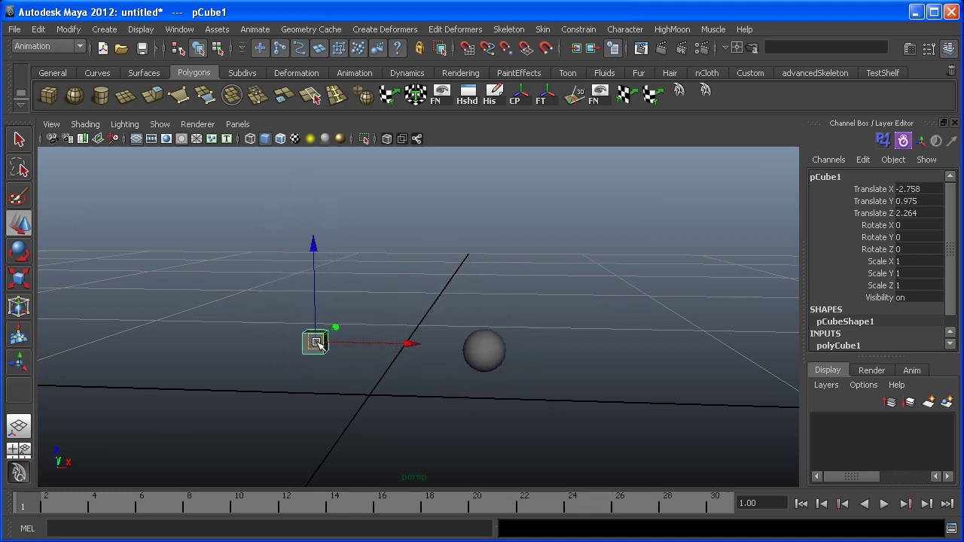
{"action": "left_click", "coordinate": [476, 359]}
{"action": "left_click_drag", "start_coordinate": [480, 354], "coordinate": [457, 364]}
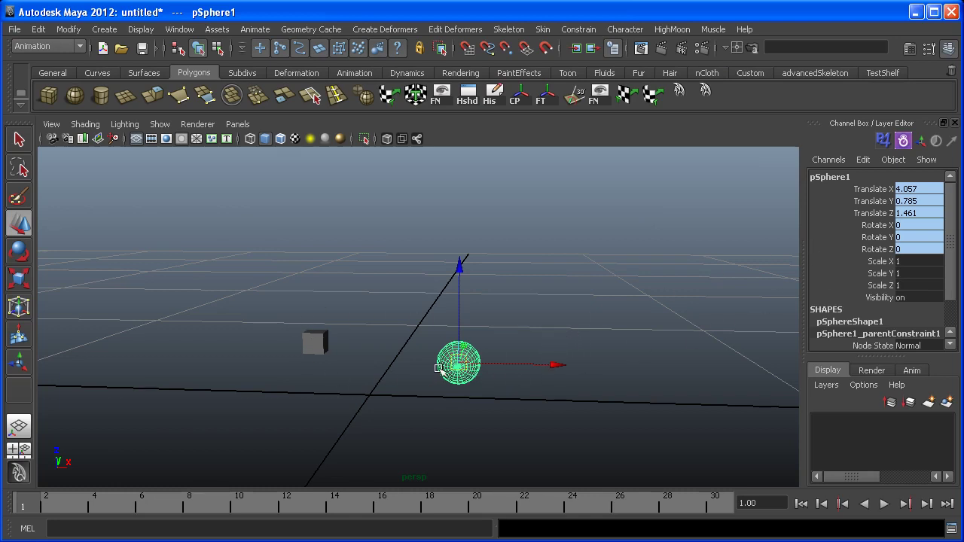
Break the connections on all of the sphere's Translate and Rotate channels
{"action": "left_click_drag", "start_coordinate": [879, 190], "coordinate": [880, 252]}
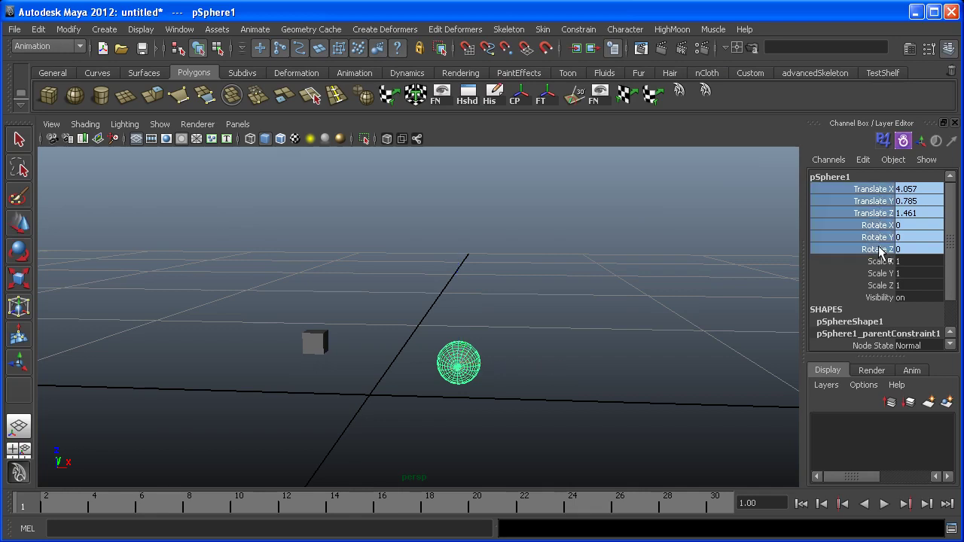
{"action": "right_click", "coordinate": [873, 193]}
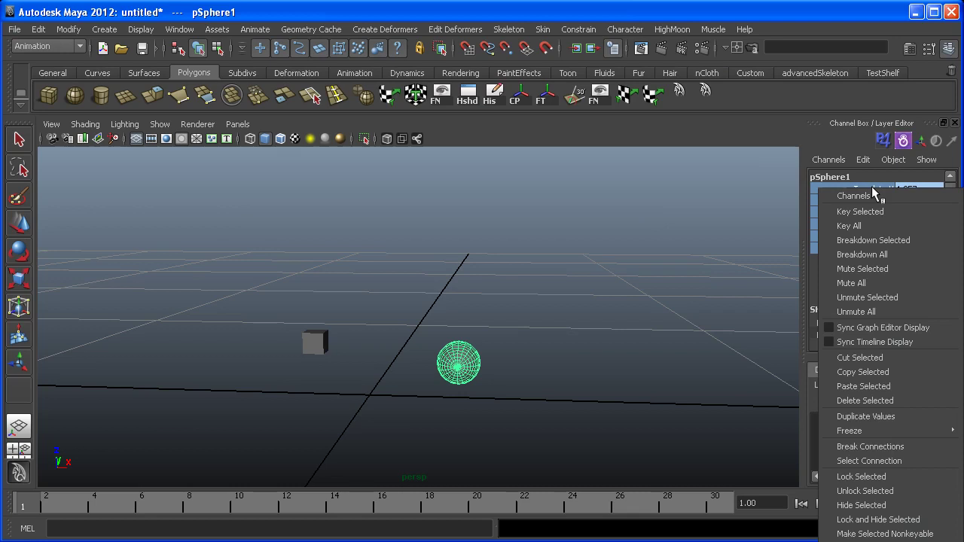
{"action": "left_click", "coordinate": [910, 447]}
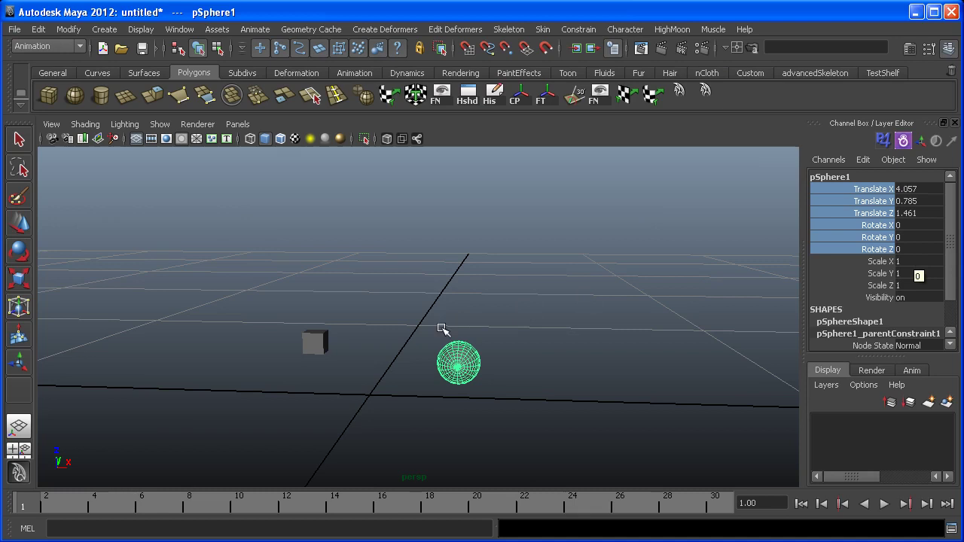
Move the disconnected sphere to about X 4.75, Y 0.85, Z 1.39 and the cube to about X -1.62, Y 1.11, Z 2.26
{"action": "key", "text": "w"}
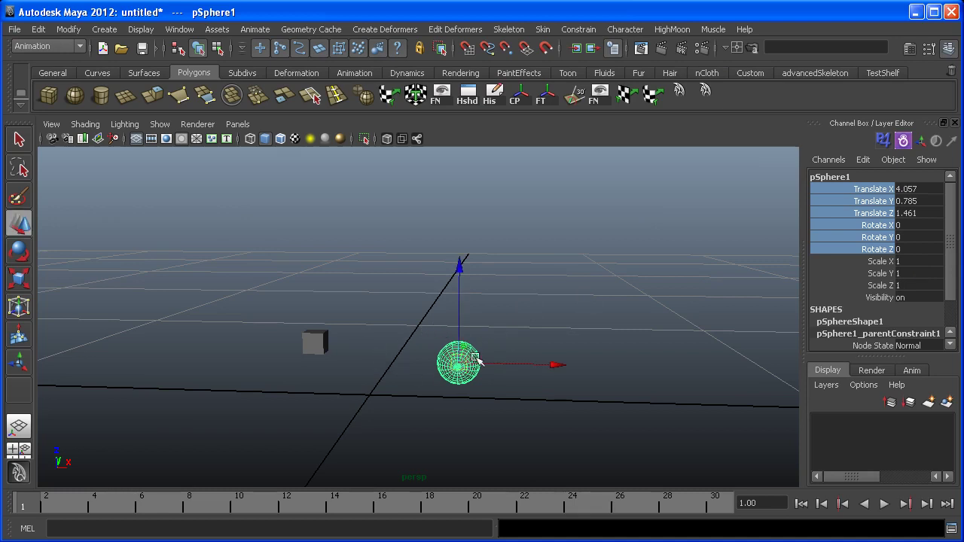
{"action": "mouse_move", "coordinate": [459, 365]}
{"action": "left_mouse_down"}
{"action": "mouse_move", "coordinate": [486, 370]}
{"action": "mouse_move", "coordinate": [490, 301]}
{"action": "mouse_move", "coordinate": [457, 357]}
{"action": "mouse_move", "coordinate": [502, 344]}
{"action": "mouse_move", "coordinate": [461, 349]}
{"action": "mouse_move", "coordinate": [471, 367]}
{"action": "left_mouse_up"}
{"action": "left_click", "coordinate": [316, 344]}
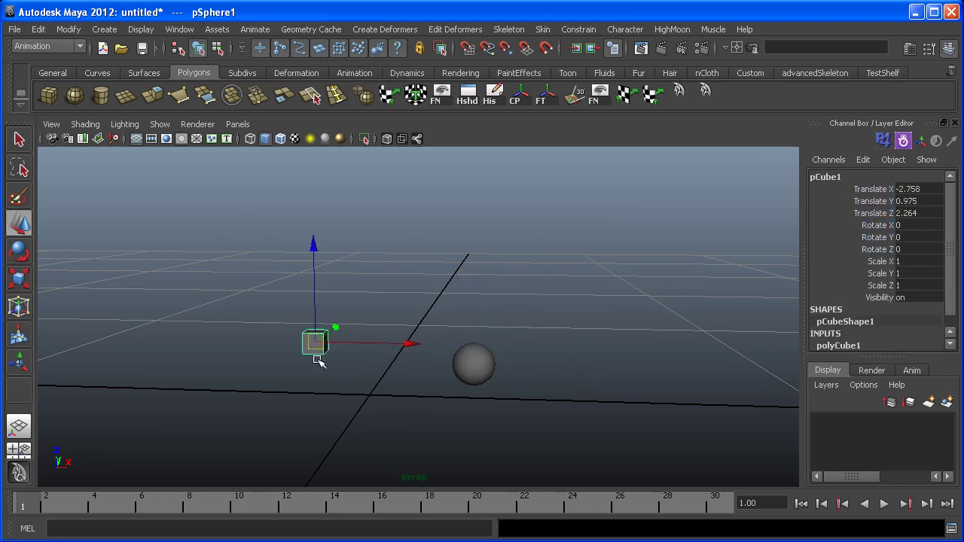
{"action": "left_click_drag", "start_coordinate": [316, 344], "coordinate": [338, 342]}
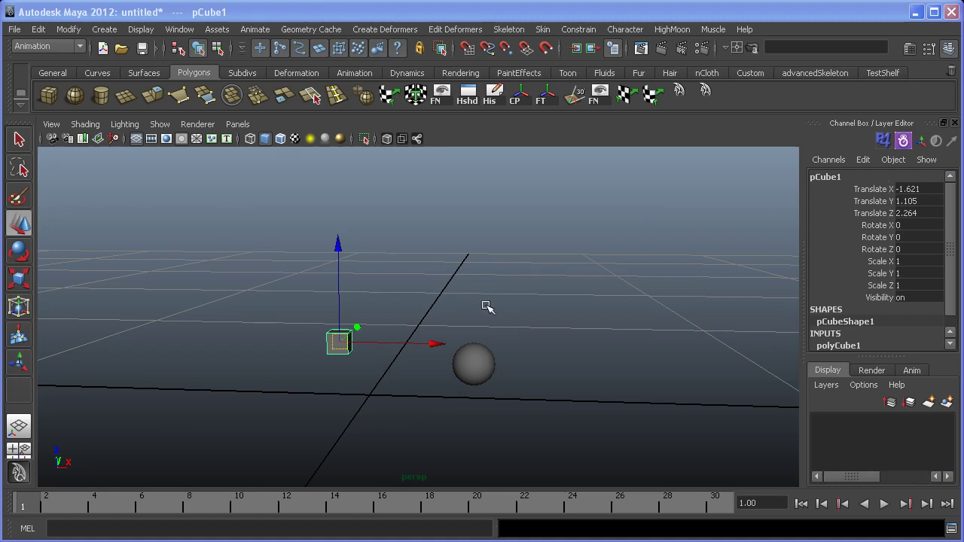
Apply a Point constraint that makes the cube drive the sphere's position
{"action": "left_click", "coordinate": [333, 359]}
{"action": "left_click", "coordinate": [338, 342]}
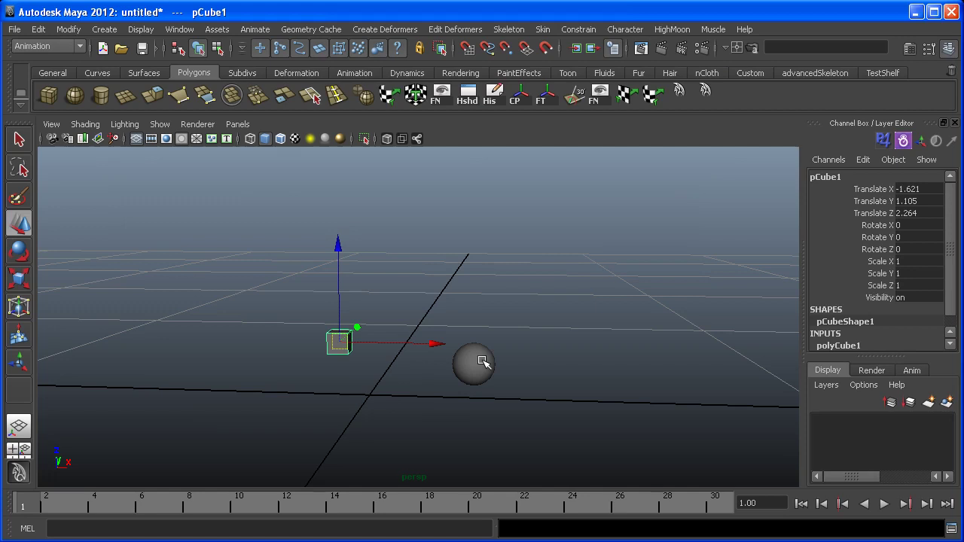
{"action": "left_click", "coordinate": [483, 363], "text": "shift"}
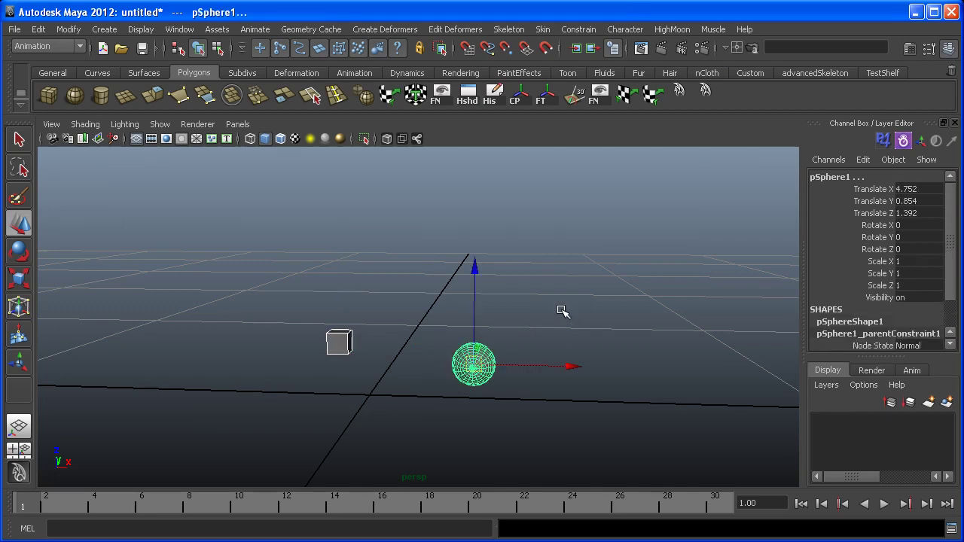
{"action": "left_click", "coordinate": [579, 30]}
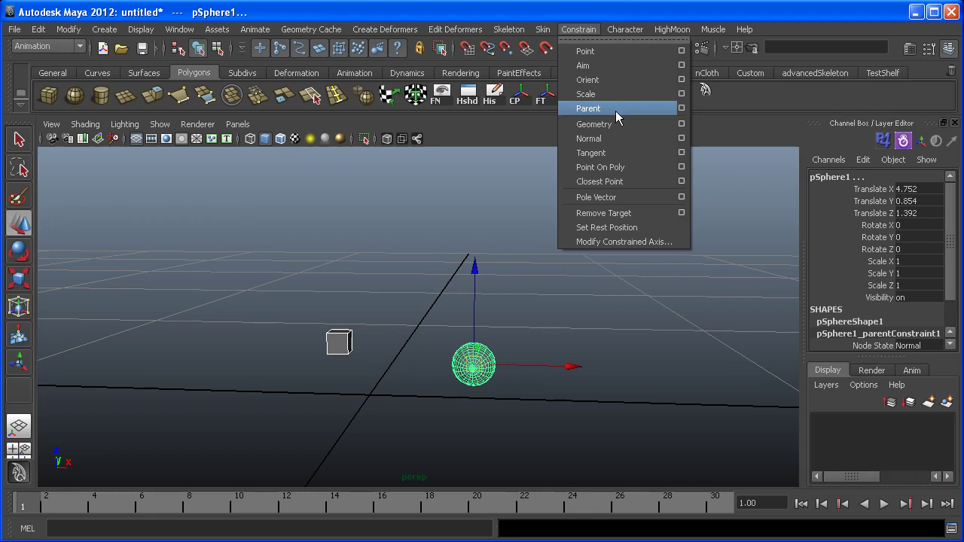
{"action": "left_click", "coordinate": [620, 51]}
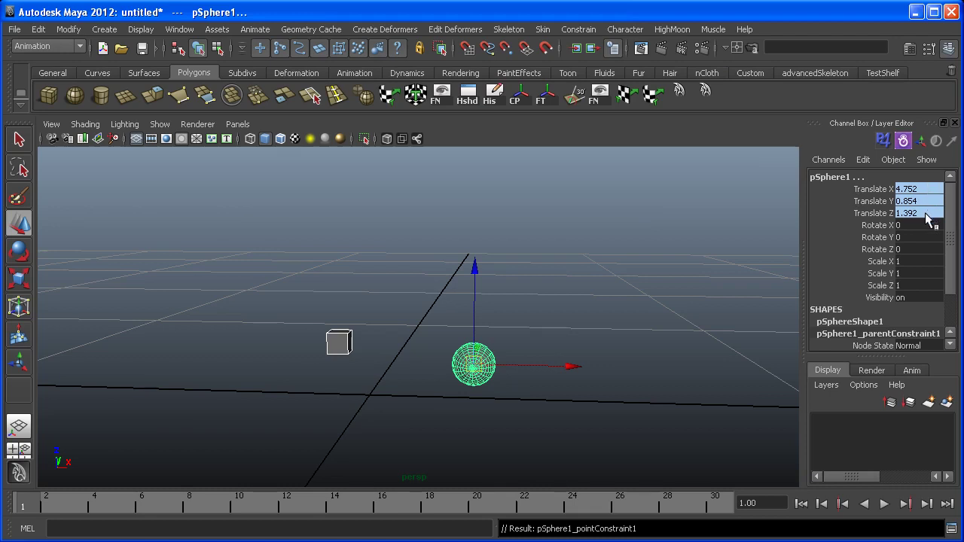
{"action": "left_click", "coordinate": [593, 303]}
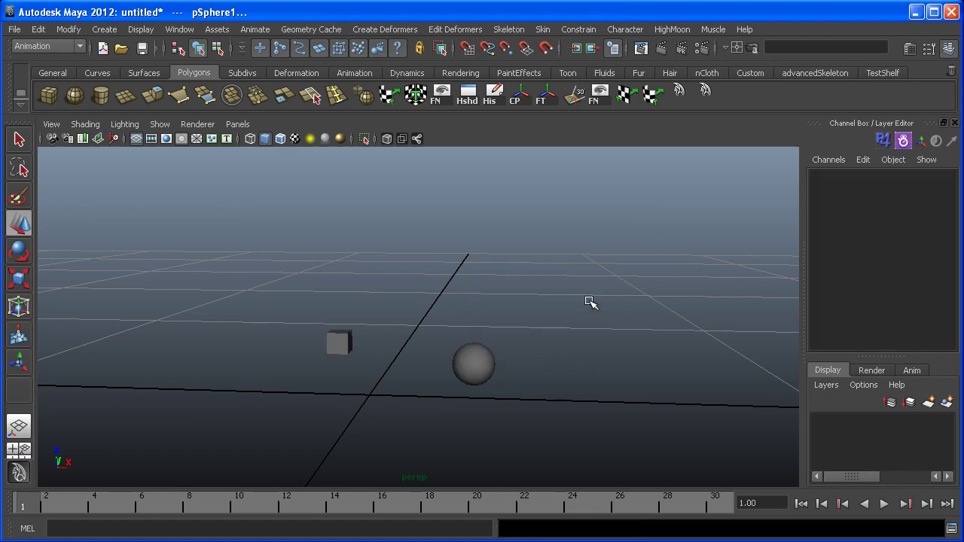
Test the Point constraint by moving the cube to about X -1.77, Y 1.13, Z 2.51 and rotating it slightly
{"action": "left_click", "coordinate": [343, 341]}
{"action": "middle_click_drag", "start_coordinate": [345, 340], "coordinate": [360, 316], "text": "alt"}
{"action": "left_click_drag", "start_coordinate": [360, 316], "coordinate": [340, 338]}
{"action": "key", "text": "e"}
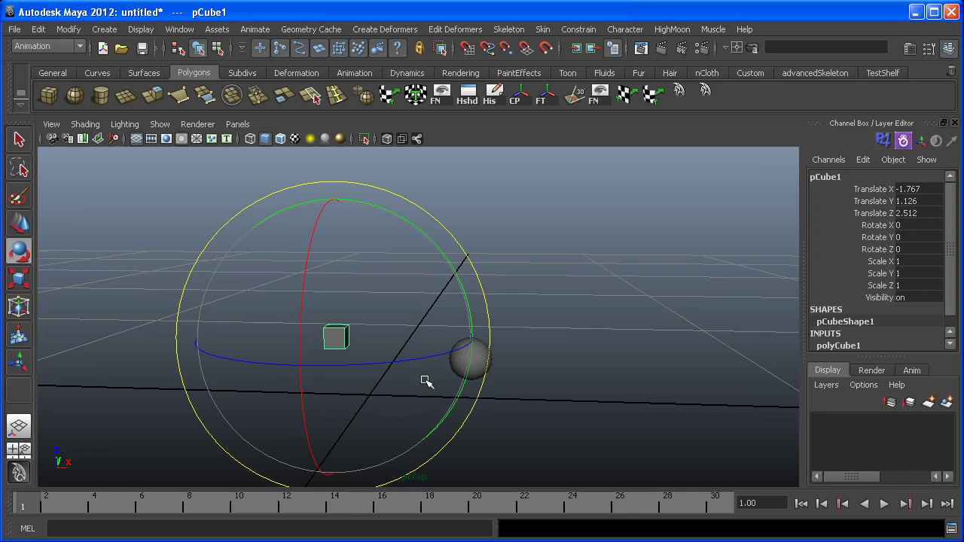
{"action": "mouse_move", "coordinate": [441, 307]}
{"action": "left_mouse_down"}
{"action": "mouse_move", "coordinate": [293, 266]}
{"action": "mouse_move", "coordinate": [366, 384]}
{"action": "mouse_move", "coordinate": [460, 333]}
{"action": "mouse_move", "coordinate": [338, 284]}
{"action": "mouse_move", "coordinate": [404, 231]}
{"action": "mouse_move", "coordinate": [394, 381]}
{"action": "mouse_move", "coordinate": [383, 351]}
{"action": "mouse_move", "coordinate": [452, 314]}
{"action": "mouse_move", "coordinate": [434, 311]}
{"action": "left_mouse_up"}
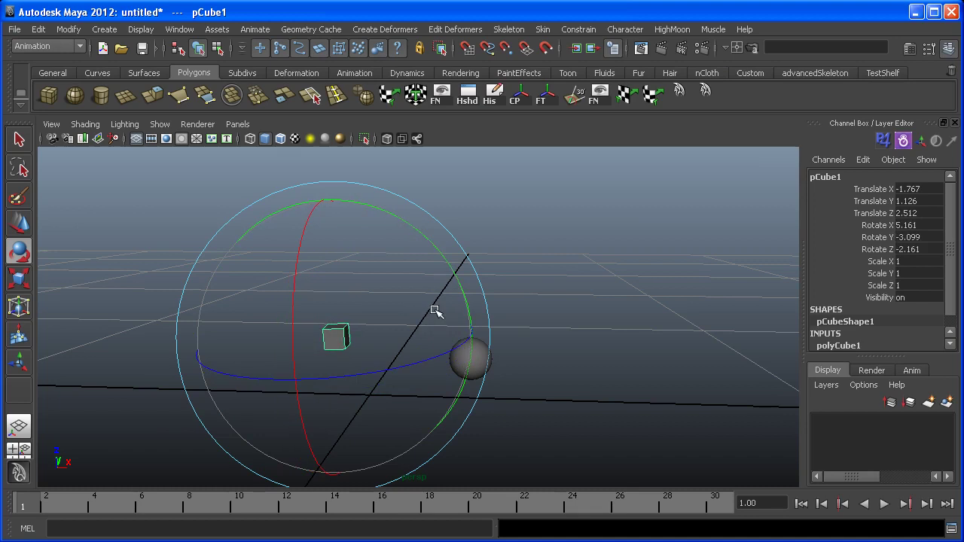
{"action": "left_click", "coordinate": [646, 322]}
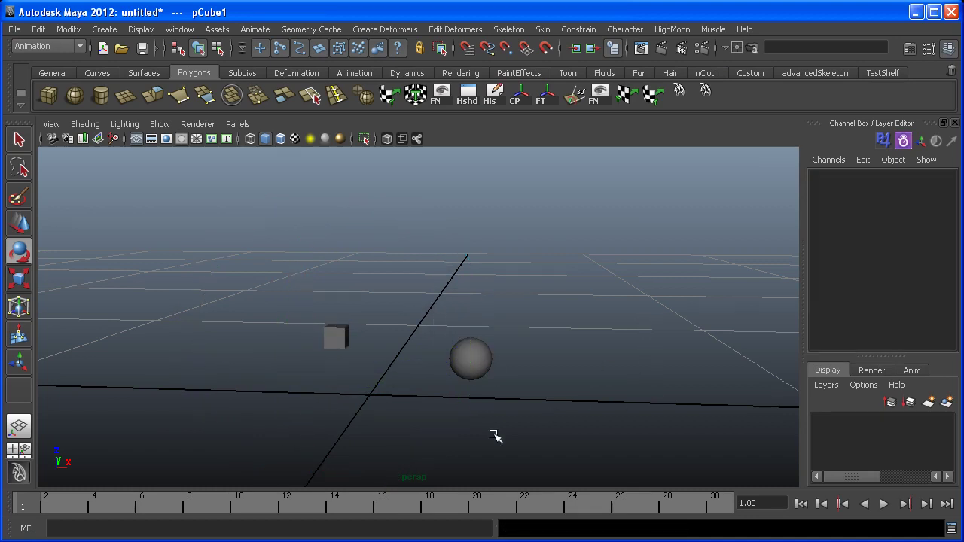
Break the connections on the sphere's Translate X, Y and Z channels
{"action": "left_click", "coordinate": [470, 369]}
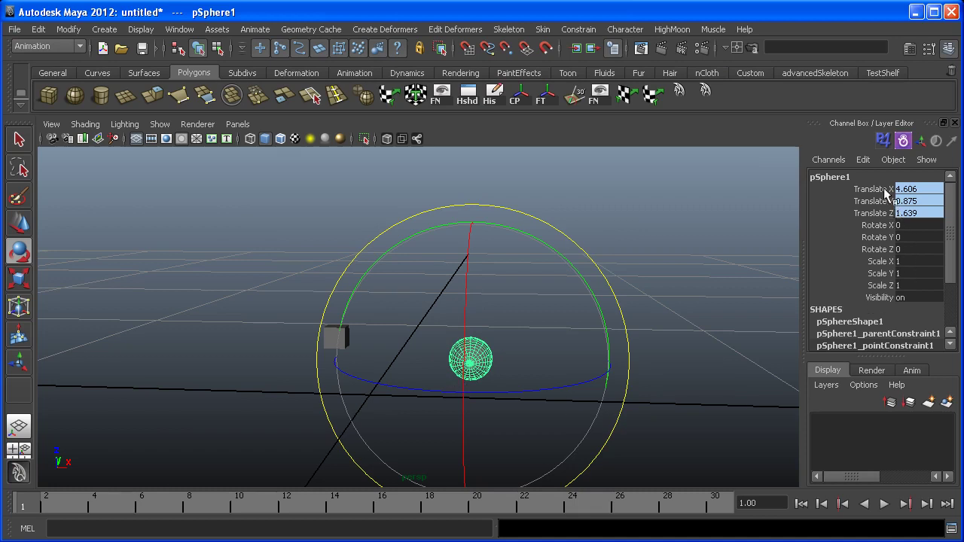
{"action": "left_click_drag", "start_coordinate": [883, 188], "coordinate": [885, 214]}
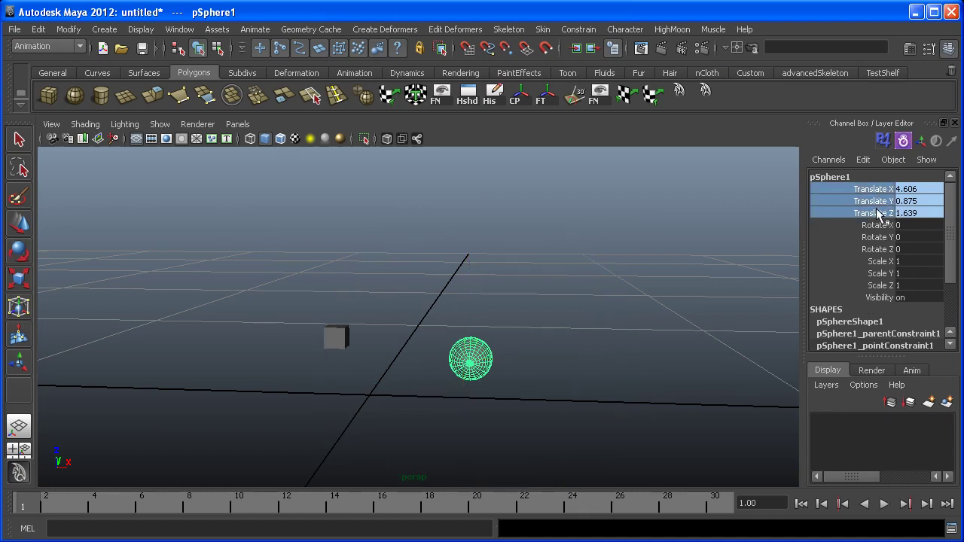
{"action": "right_click", "coordinate": [880, 192]}
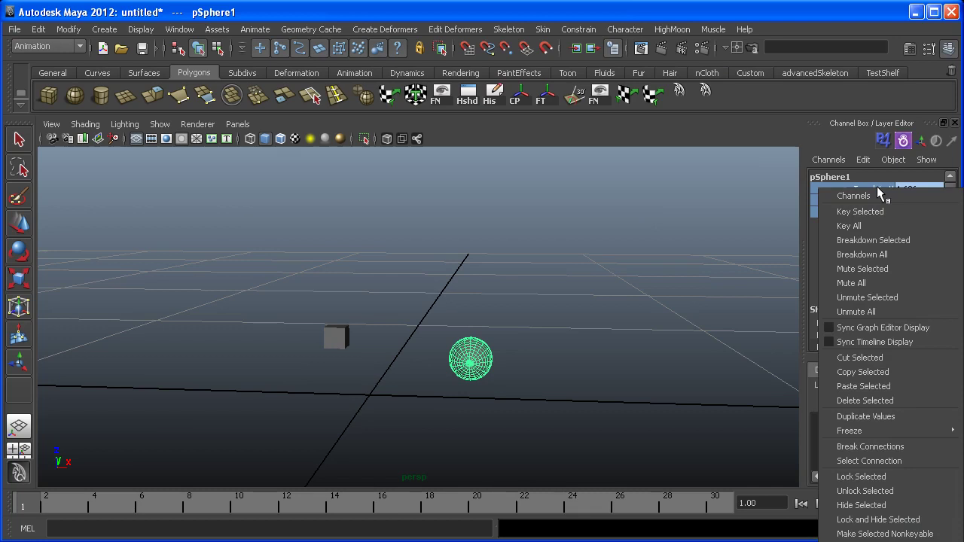
{"action": "left_click", "coordinate": [911, 448]}
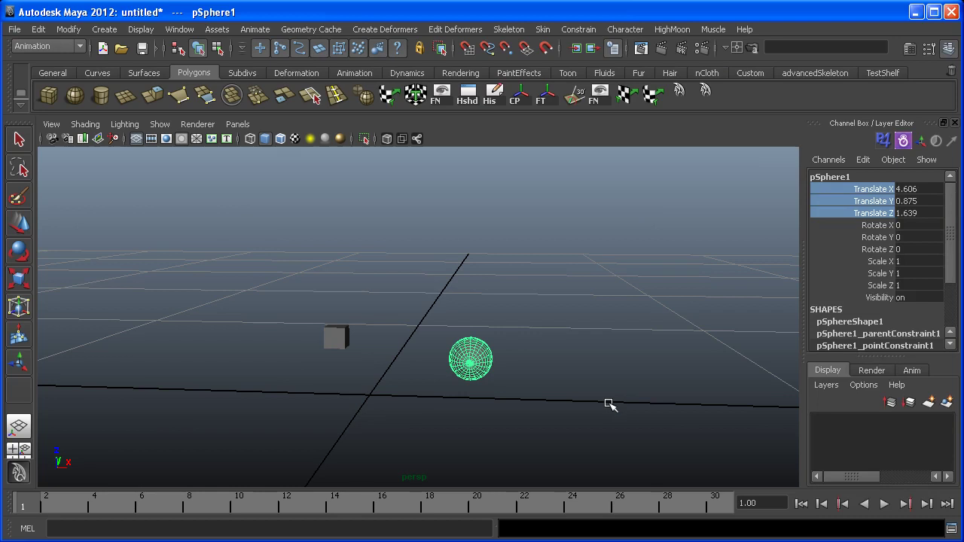
Apply an Orient constraint that makes the cube drive the sphere's rotation
{"action": "left_click_drag", "start_coordinate": [884, 228], "coordinate": [884, 253]}
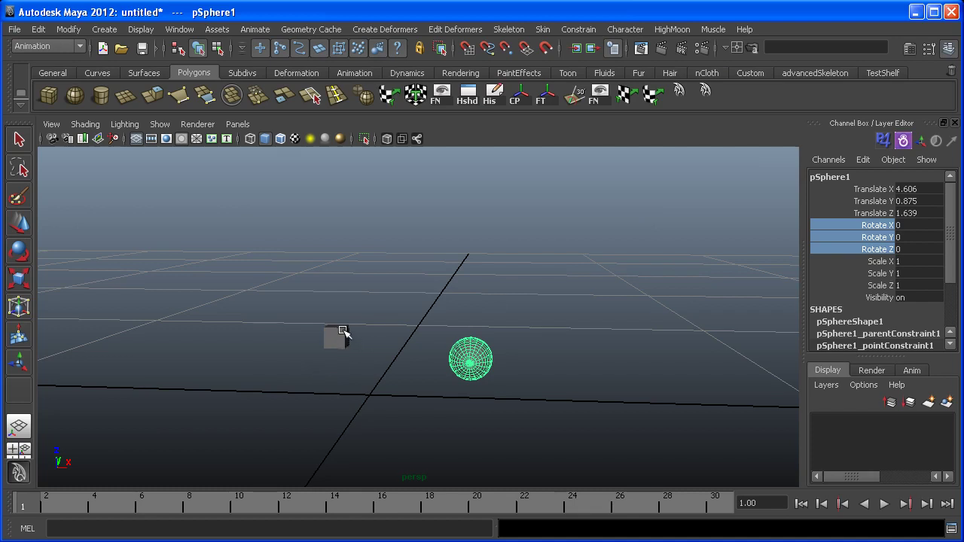
{"action": "left_click", "coordinate": [342, 332]}
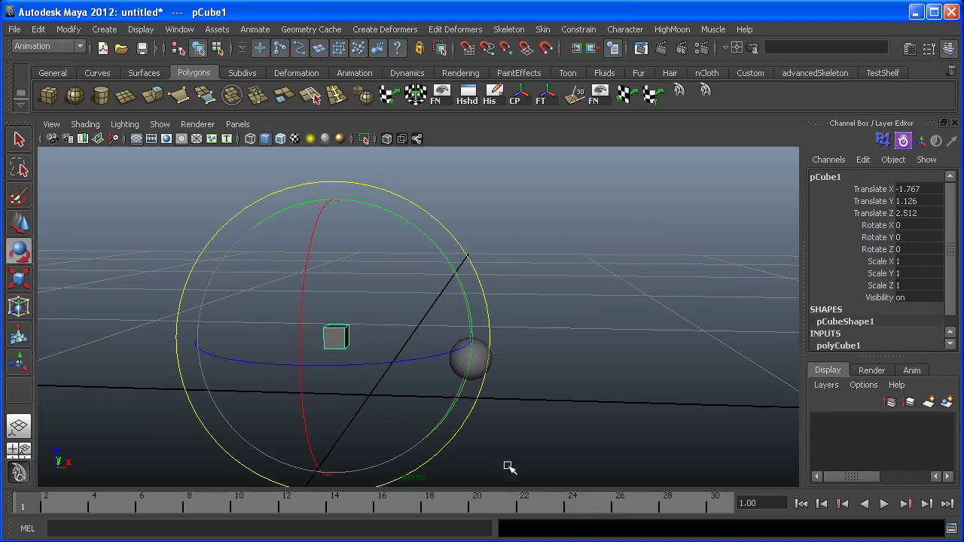
{"action": "key", "text": "q"}
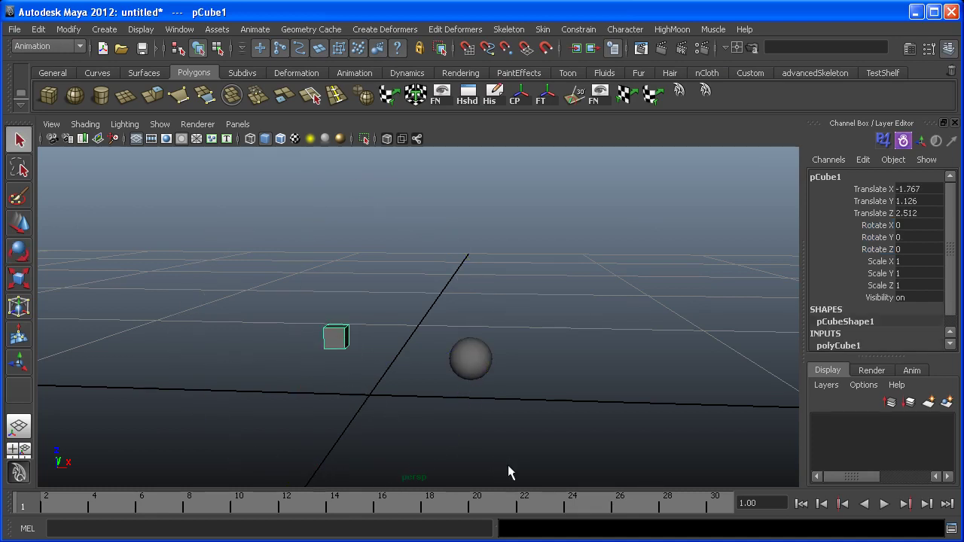
{"action": "left_click", "coordinate": [481, 357], "text": "shift"}
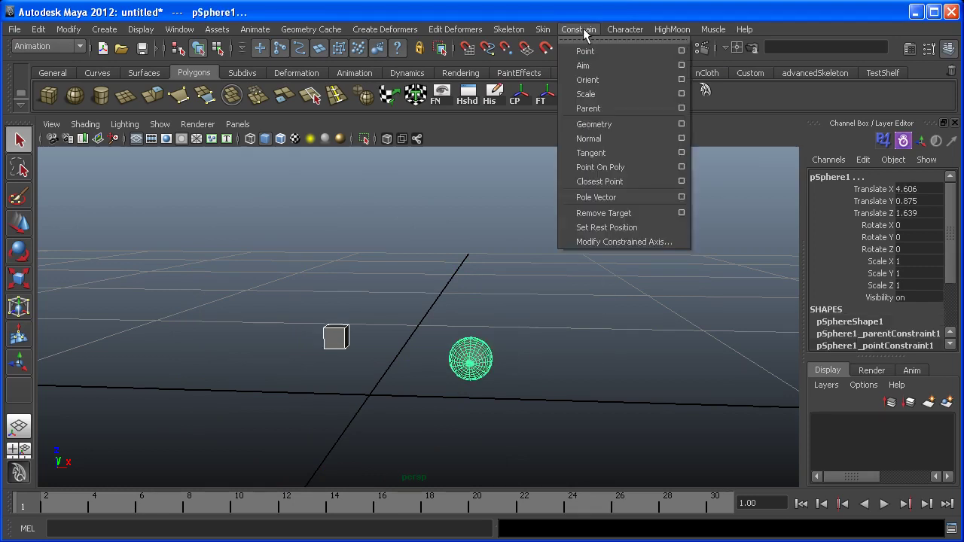
{"action": "left_click", "coordinate": [640, 79]}
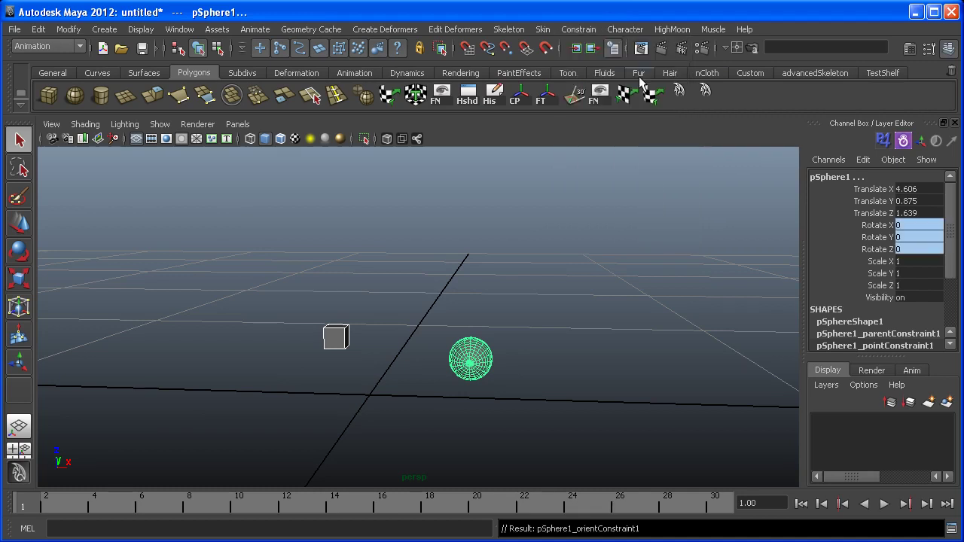
Test the Orient constraint by raising the cube to about Z 2.55 and rotating it, and undo the rotation
{"action": "left_click", "coordinate": [345, 339]}
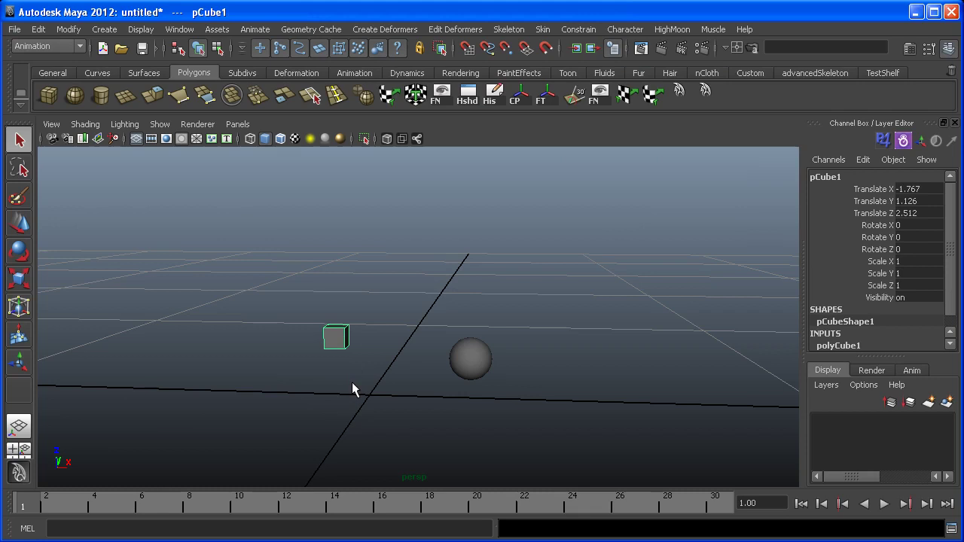
{"action": "key", "text": "w"}
{"action": "mouse_move", "coordinate": [336, 337]}
{"action": "left_mouse_down"}
{"action": "mouse_move", "coordinate": [334, 280]}
{"action": "mouse_move", "coordinate": [287, 296]}
{"action": "mouse_move", "coordinate": [343, 290]}
{"action": "mouse_move", "coordinate": [325, 349]}
{"action": "mouse_move", "coordinate": [309, 314]}
{"action": "mouse_move", "coordinate": [336, 337]}
{"action": "left_mouse_up"}
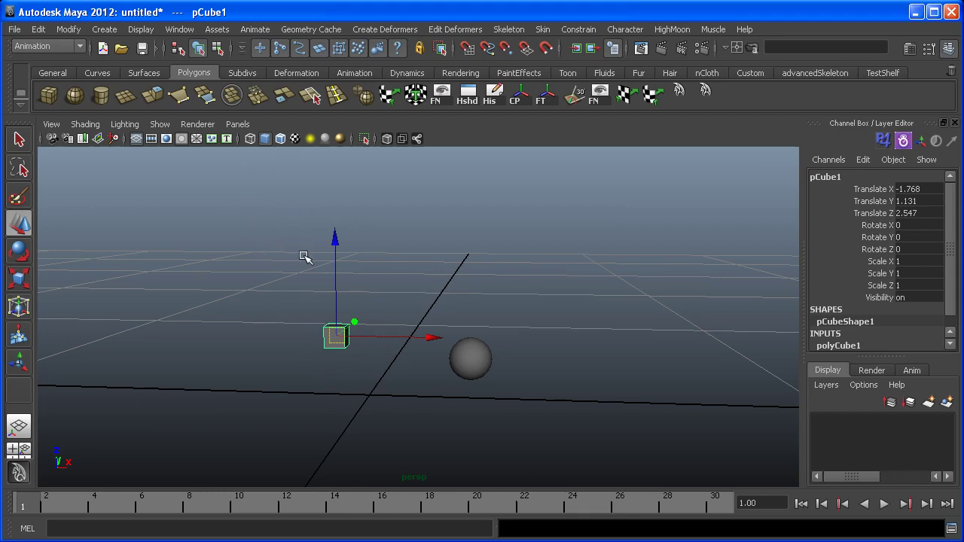
{"action": "key", "text": "r"}
{"action": "key", "text": "e"}
{"action": "mouse_move", "coordinate": [368, 324]}
{"action": "left_mouse_down"}
{"action": "mouse_move", "coordinate": [370, 295]}
{"action": "mouse_move", "coordinate": [383, 384]}
{"action": "mouse_move", "coordinate": [363, 309]}
{"action": "left_mouse_up"}
{"action": "key", "text": "ctrl+z"}
Turn on wireframe on shaded and rotate the cube to examine the sphere's matching rotation up close
{"action": "right_click_drag", "start_coordinate": [379, 372], "coordinate": [523, 418], "text": "alt"}
{"action": "middle_click_drag", "start_coordinate": [492, 400], "coordinate": [435, 316], "text": "alt"}
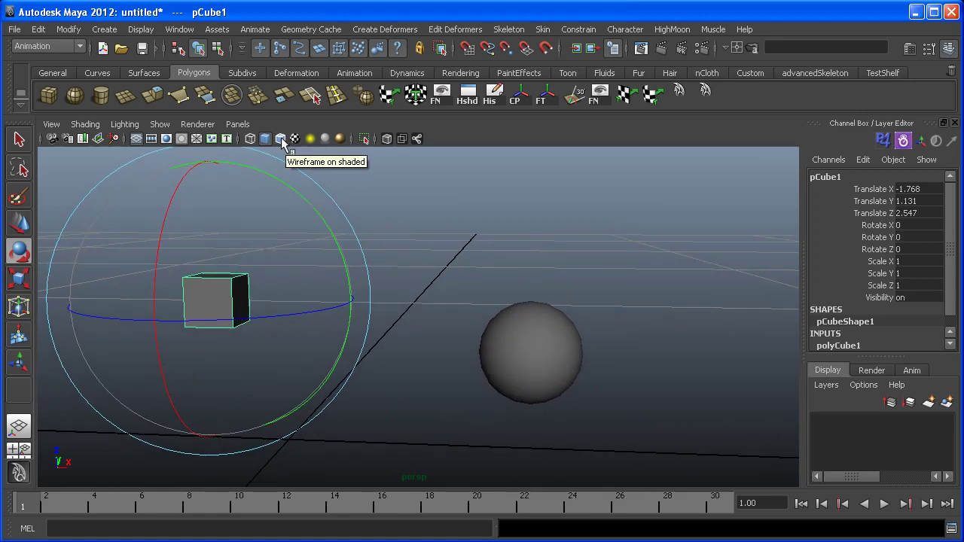
{"action": "left_click", "coordinate": [280, 139]}
{"action": "left_click_drag", "start_coordinate": [290, 275], "coordinate": [366, 295], "text": "alt"}
Break the connections on the sphere's Rotate X, Y and Z channels
{"action": "left_click", "coordinate": [576, 381]}
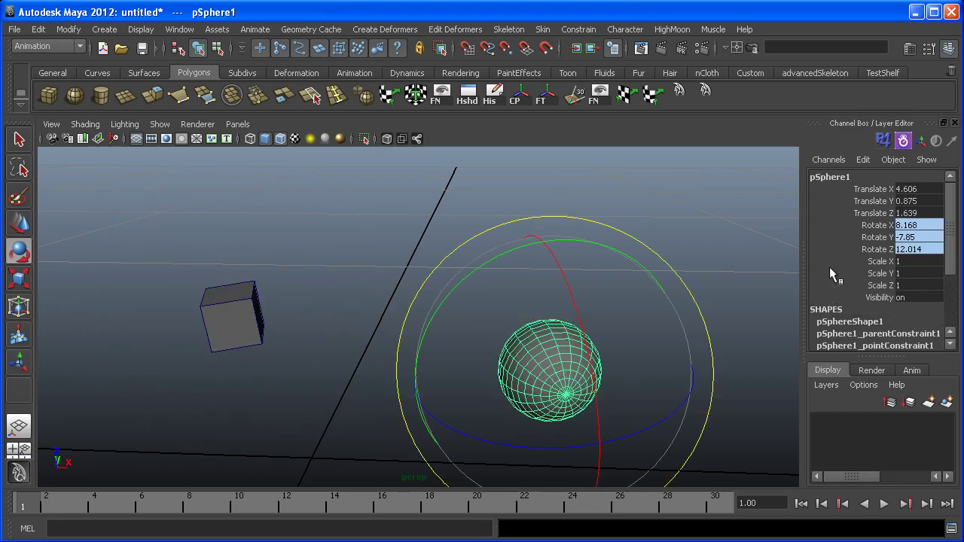
{"action": "left_click_drag", "start_coordinate": [881, 225], "coordinate": [882, 250]}
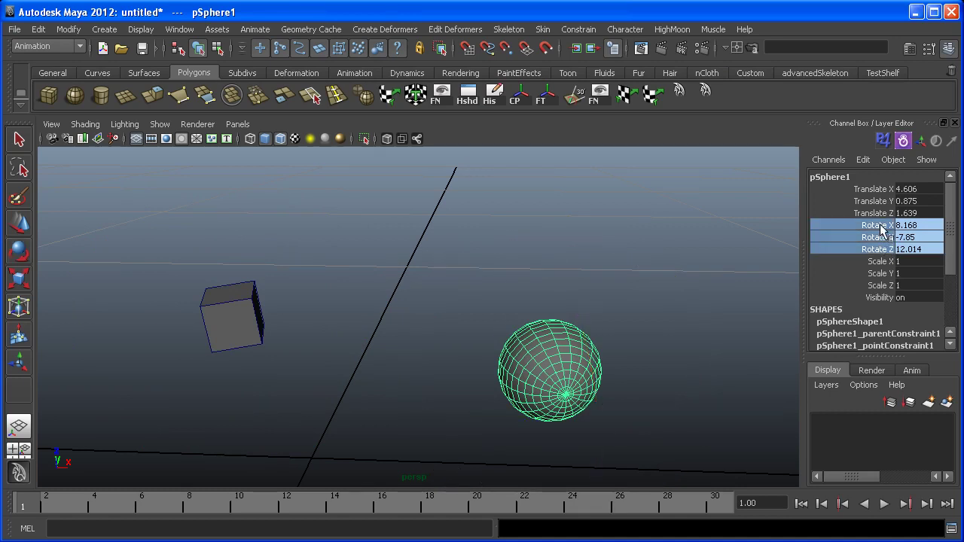
{"action": "right_click", "coordinate": [883, 230]}
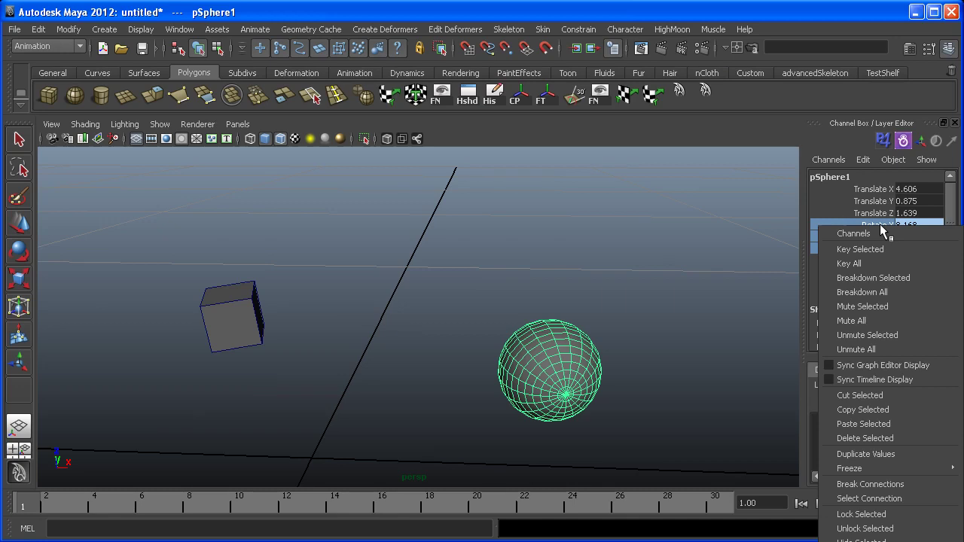
{"action": "left_click", "coordinate": [909, 485]}
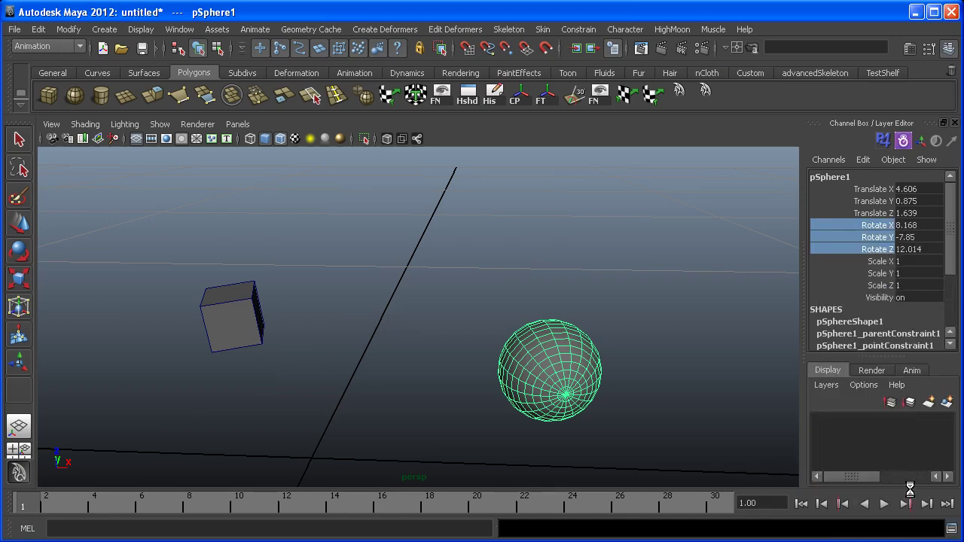
Start a new scene without saving the changes to the current one
{"action": "left_click_drag", "start_coordinate": [674, 280], "coordinate": [582, 250], "text": "alt"}
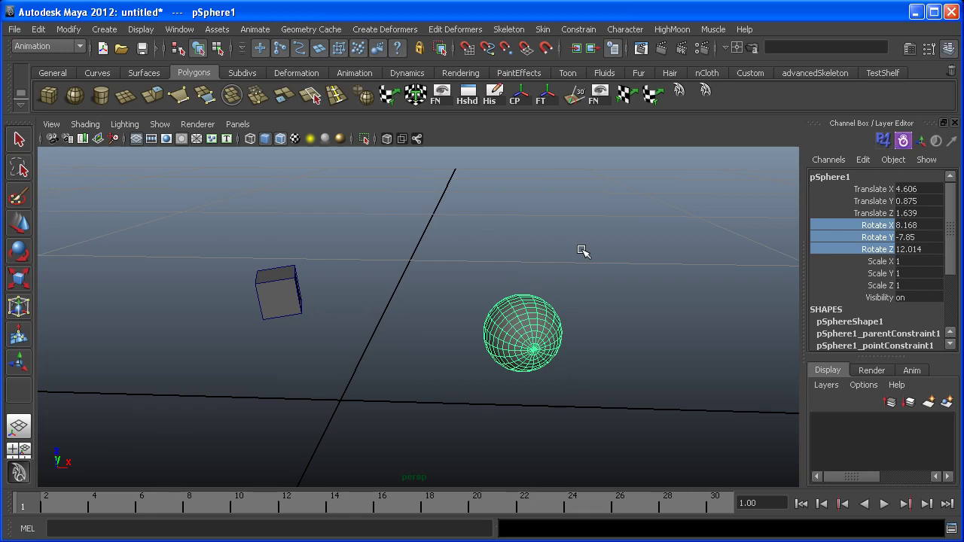
{"action": "left_click_drag", "start_coordinate": [582, 251], "coordinate": [493, 263], "text": "alt"}
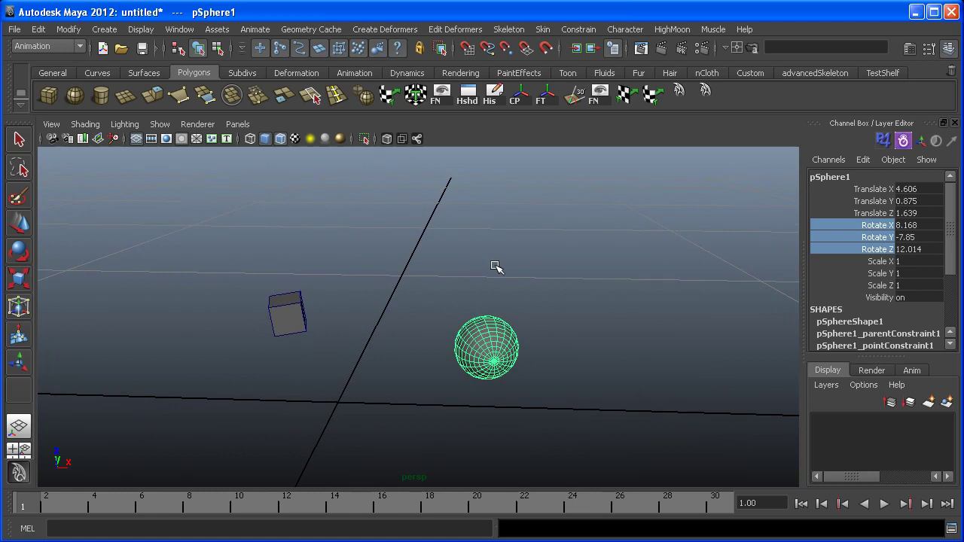
{"action": "key", "text": "ctrl+n"}
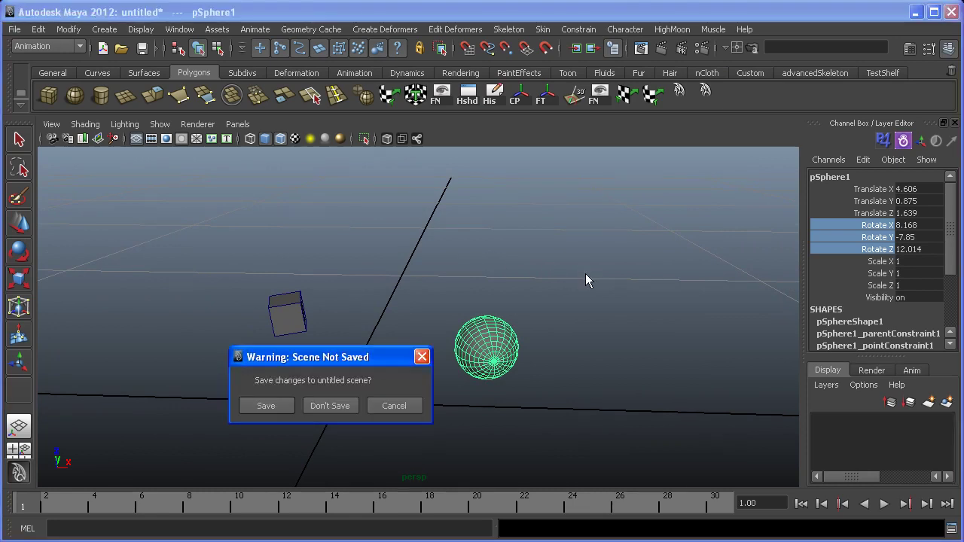
{"action": "left_click", "coordinate": [328, 405]}
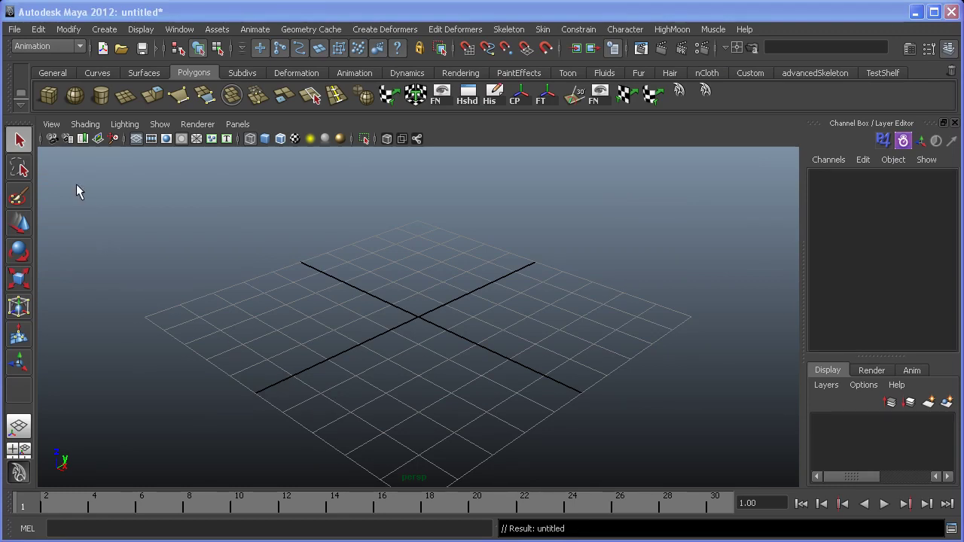
Create two polygon cubes and a sphere, and place the cubes above opposite sides of the sphere, the first at X 5, Y 0, Z 5
{"action": "left_click", "coordinate": [48, 96]}
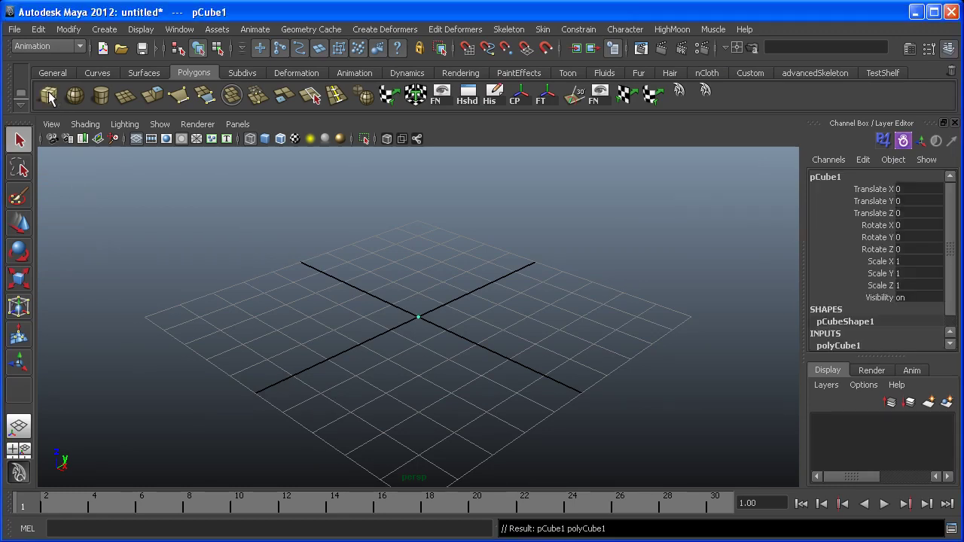
{"action": "left_click", "coordinate": [48, 97]}
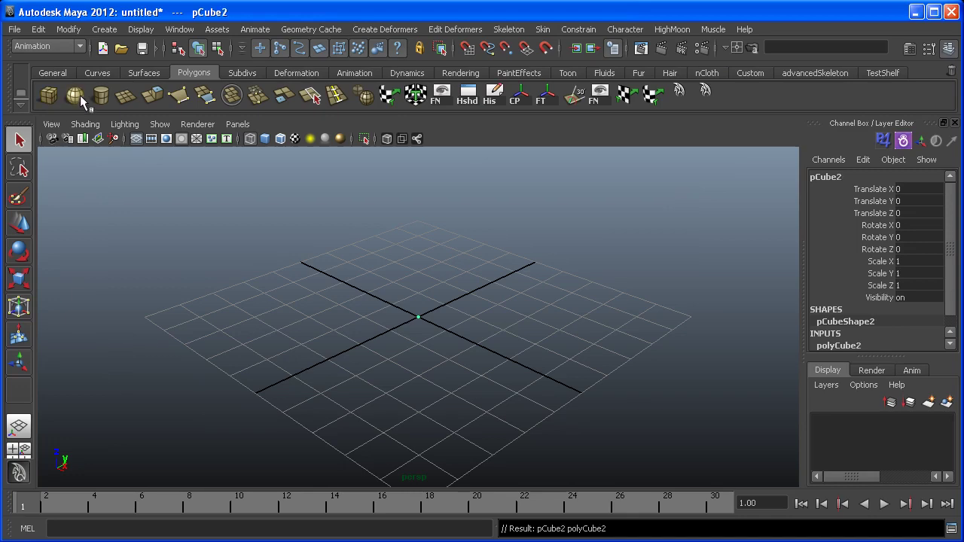
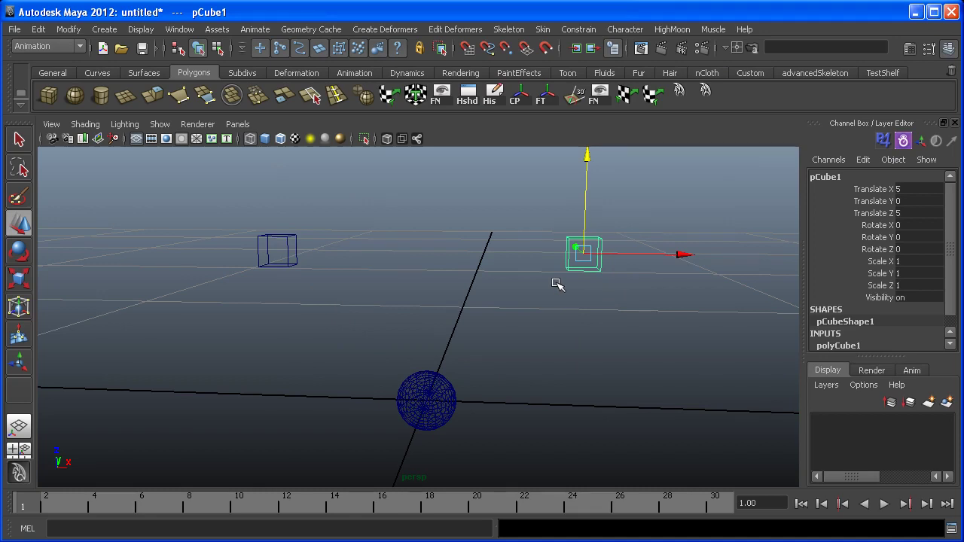
{"action": "mouse_move", "coordinate": [518, 371]}
{"action": "left_mouse_down", "text": "alt"}
{"action": "mouse_move", "coordinate": [534, 360]}
{"action": "mouse_move", "coordinate": [540, 370]}
{"action": "mouse_move", "coordinate": [522, 370]}
{"action": "mouse_move", "coordinate": [533, 374]}
{"action": "left_mouse_up", "text": "alt"}
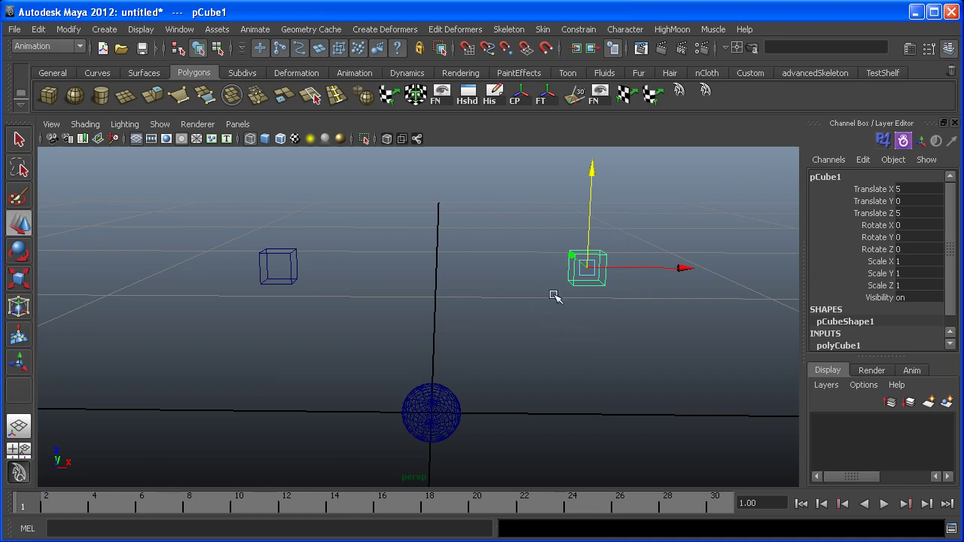
Parent-constrain the sphere to the cube at X 5, using the cube as the constraint target
{"action": "left_click", "coordinate": [446, 396]}
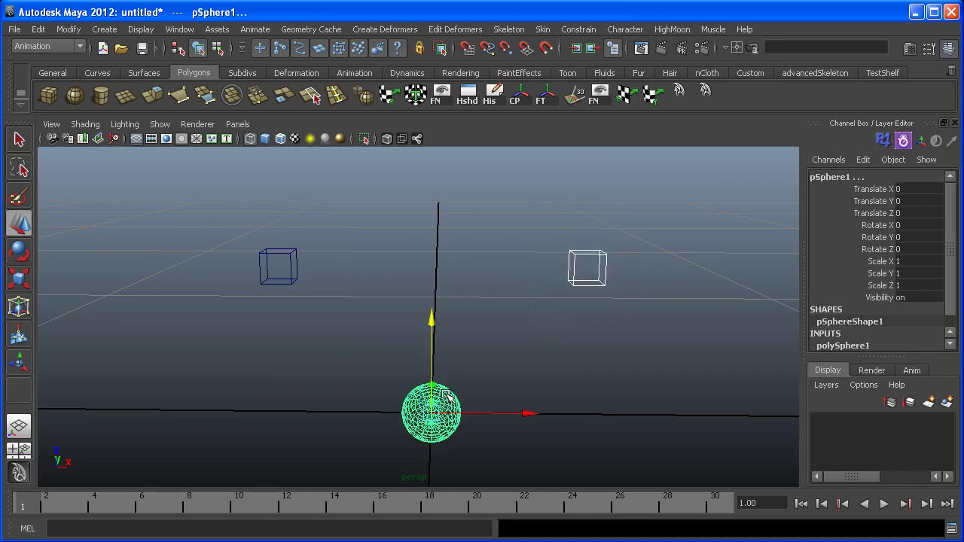
{"action": "left_click", "coordinate": [582, 30]}
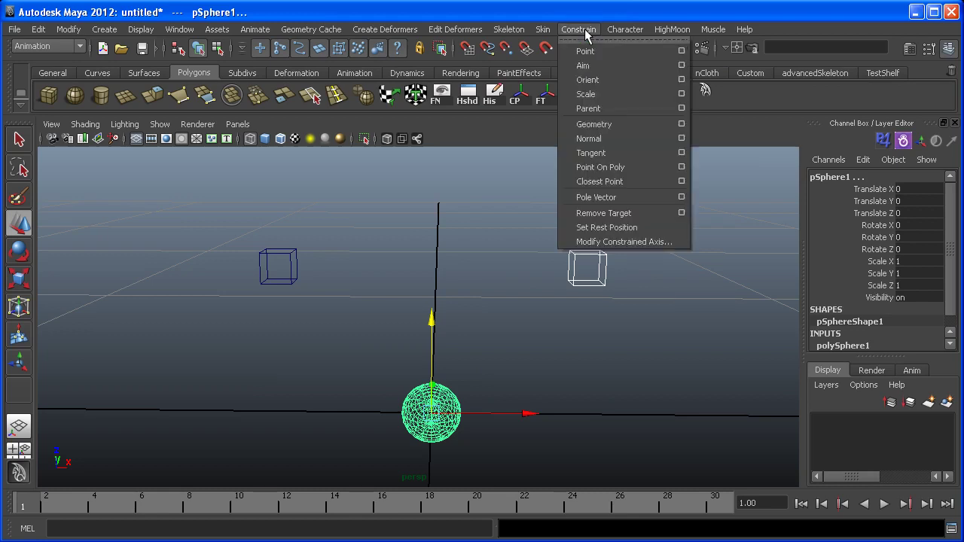
{"action": "left_click", "coordinate": [589, 109]}
{"action": "left_click_drag", "start_coordinate": [473, 366], "coordinate": [465, 355], "text": "alt"}
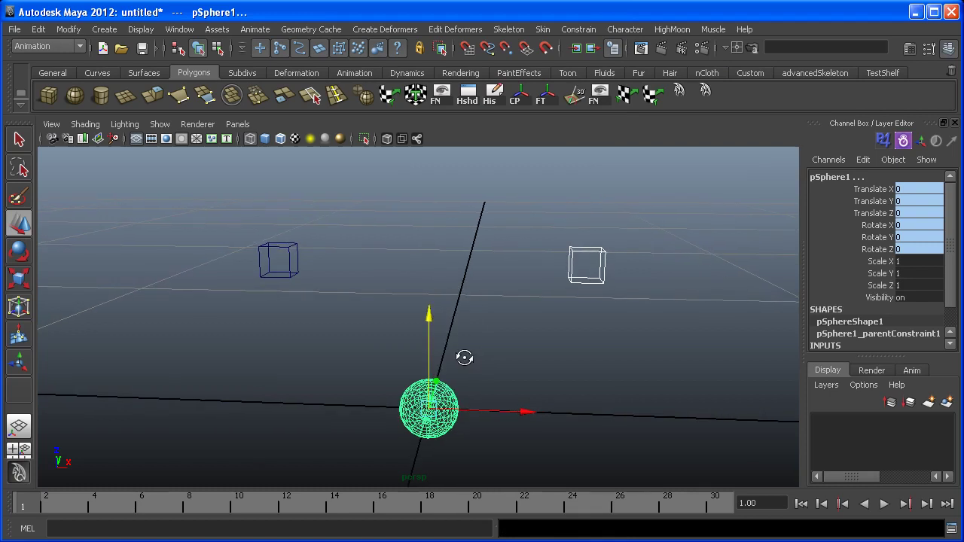
Add the cube at X -5 as a second Parent constraint target for the sphere
{"action": "left_click", "coordinate": [326, 324]}
{"action": "left_click_drag", "start_coordinate": [324, 255], "coordinate": [235, 296]}
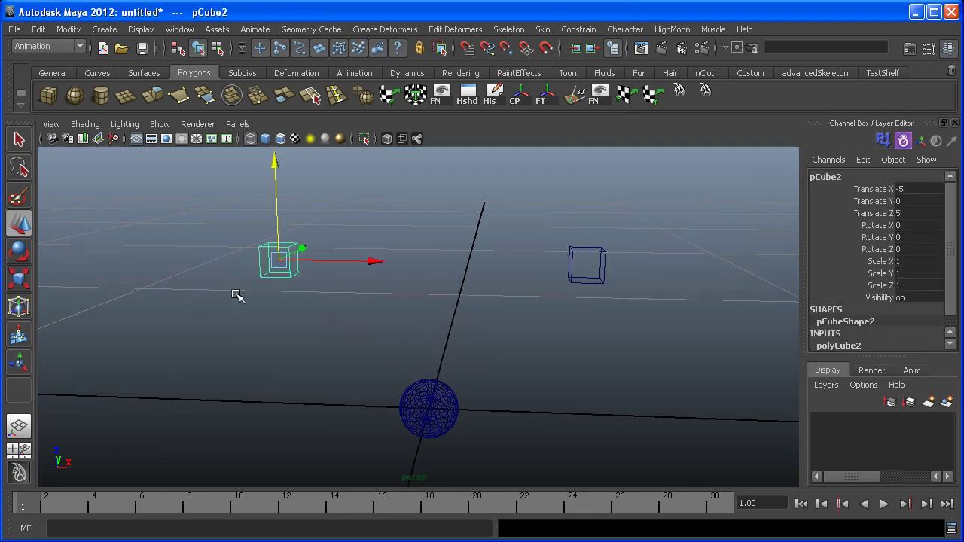
{"action": "left_click", "coordinate": [419, 390], "text": "shift"}
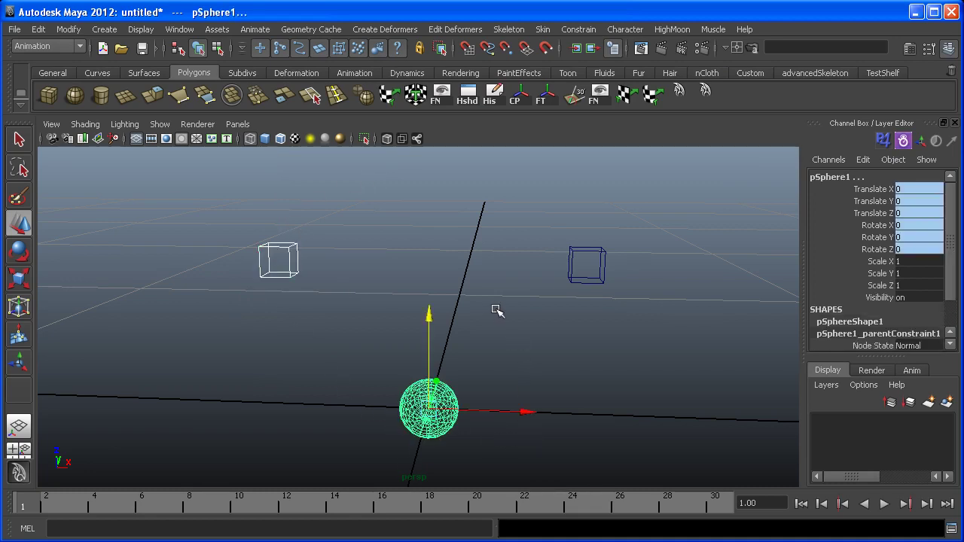
{"action": "left_click_drag", "start_coordinate": [495, 312], "coordinate": [494, 334], "text": "alt"}
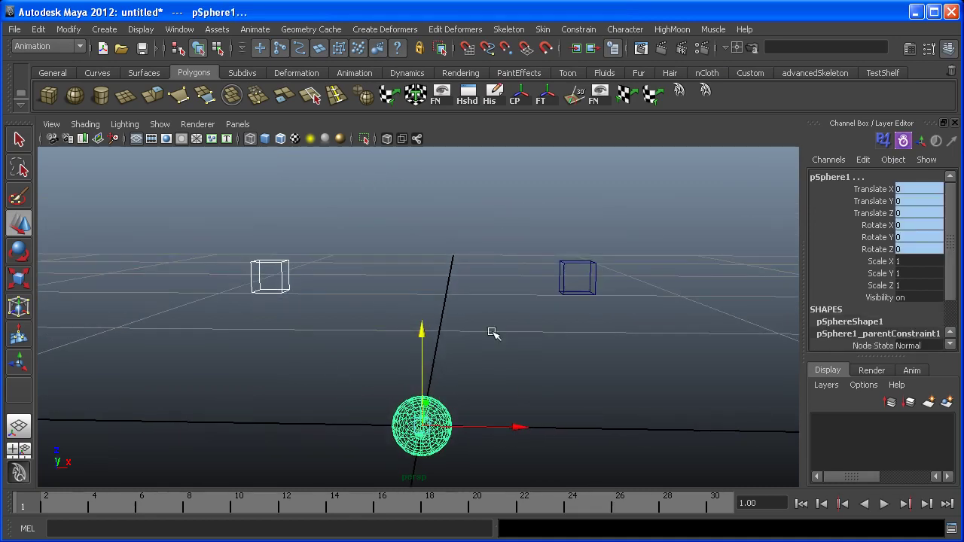
{"action": "left_click", "coordinate": [579, 30]}
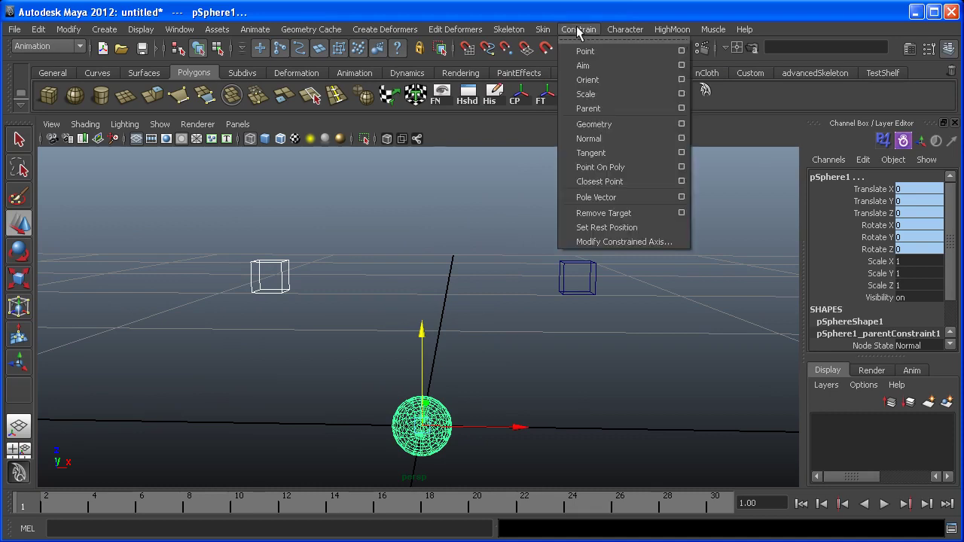
{"action": "left_click", "coordinate": [595, 110]}
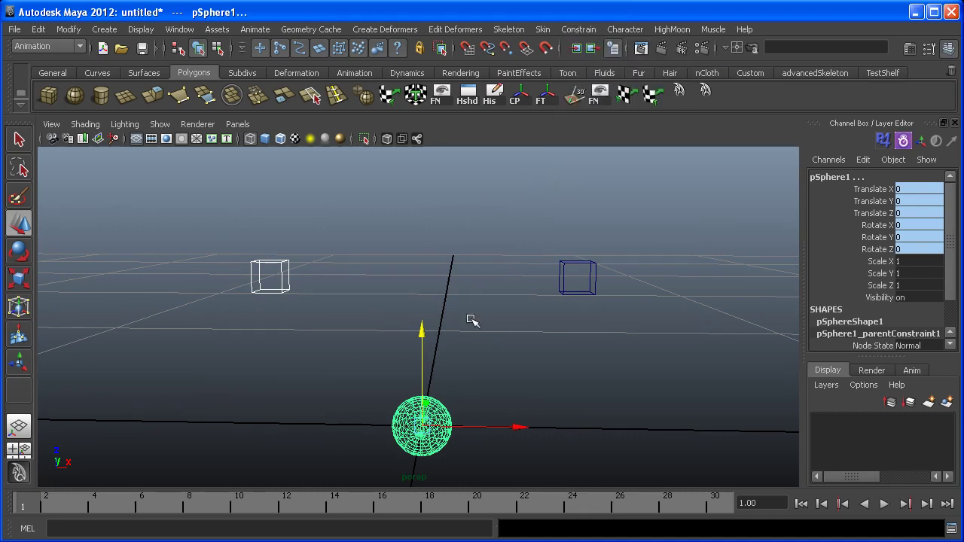
{"action": "left_click_drag", "start_coordinate": [469, 319], "coordinate": [469, 316], "text": "alt"}
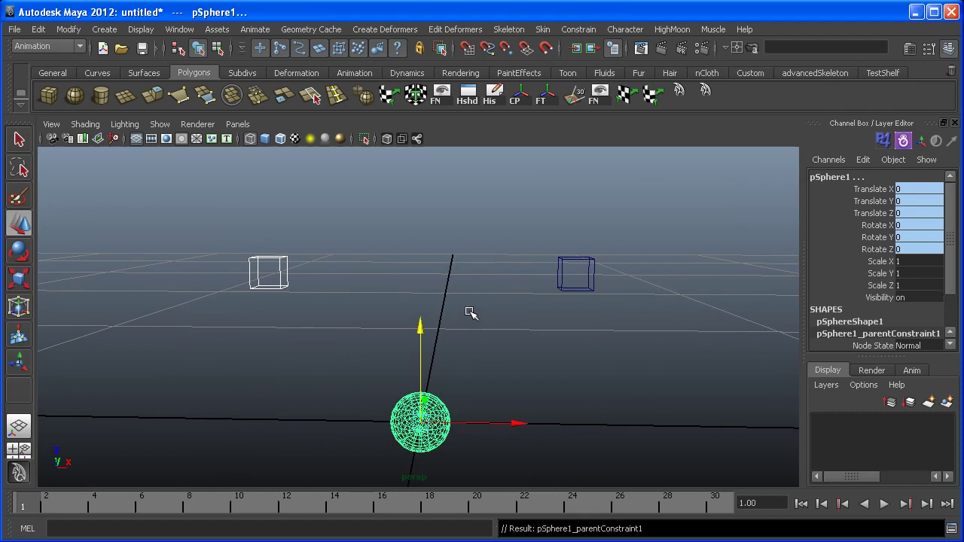
{"action": "left_click_drag", "start_coordinate": [473, 345], "coordinate": [473, 333], "text": "alt"}
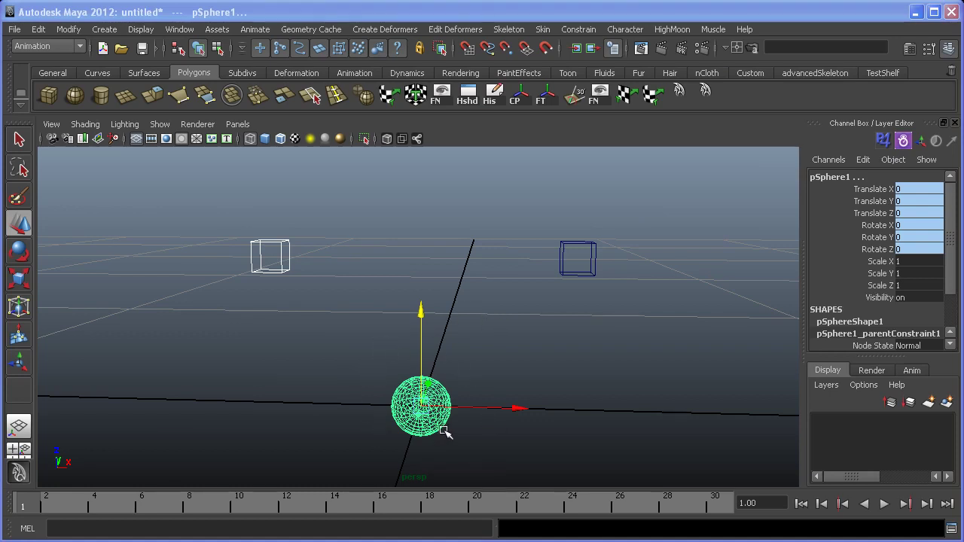
Examine the two cube weight attributes of the sphere's parent constraint
{"action": "left_click", "coordinate": [245, 275]}
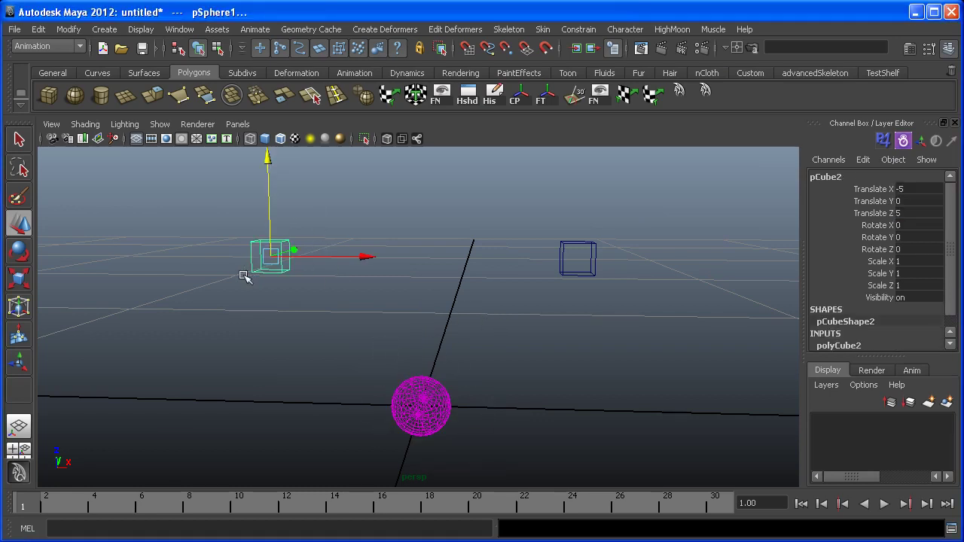
{"action": "left_click_drag", "start_coordinate": [381, 286], "coordinate": [374, 240], "text": "alt"}
{"action": "left_click_drag", "start_coordinate": [592, 333], "coordinate": [519, 327], "text": "alt"}
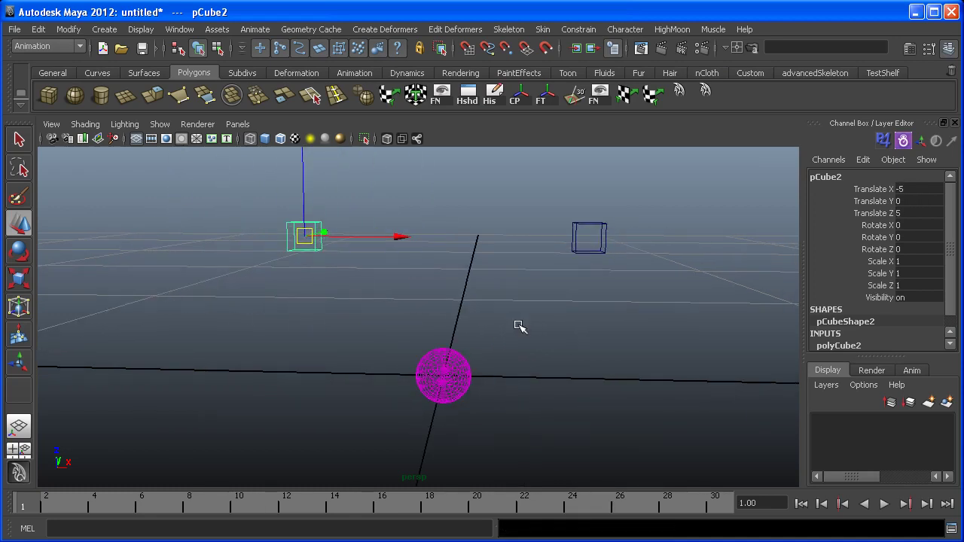
{"action": "left_click", "coordinate": [462, 366]}
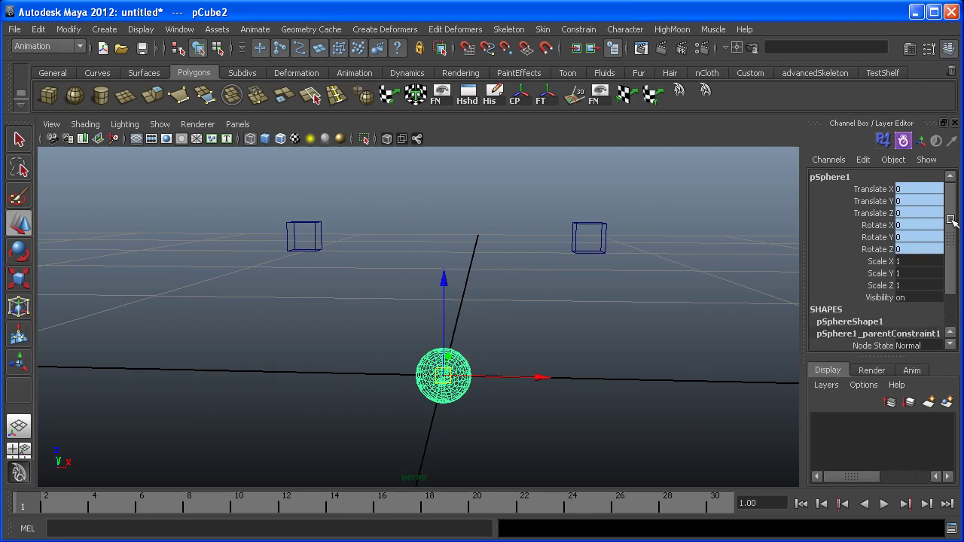
{"action": "left_click_drag", "start_coordinate": [951, 233], "coordinate": [952, 300]}
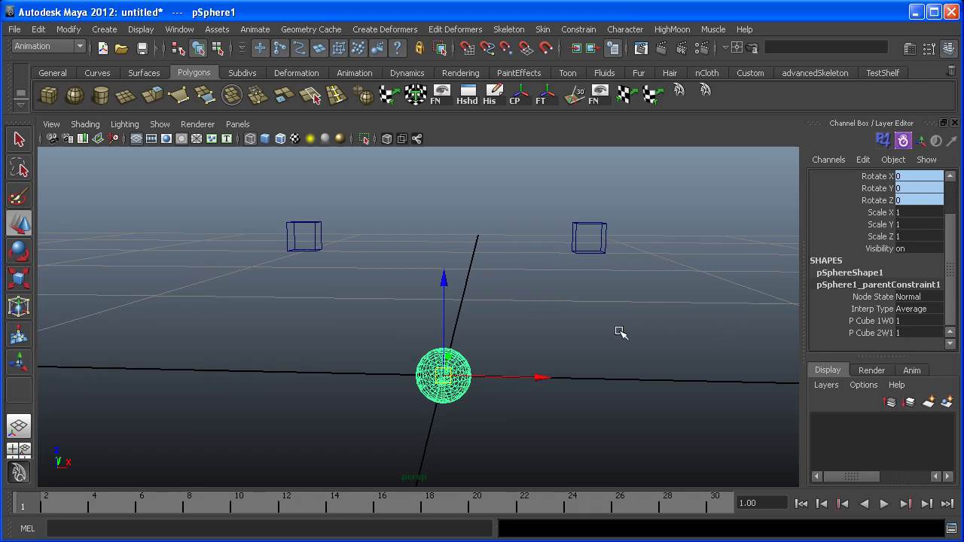
{"action": "left_click_drag", "start_coordinate": [612, 305], "coordinate": [568, 329], "text": "alt"}
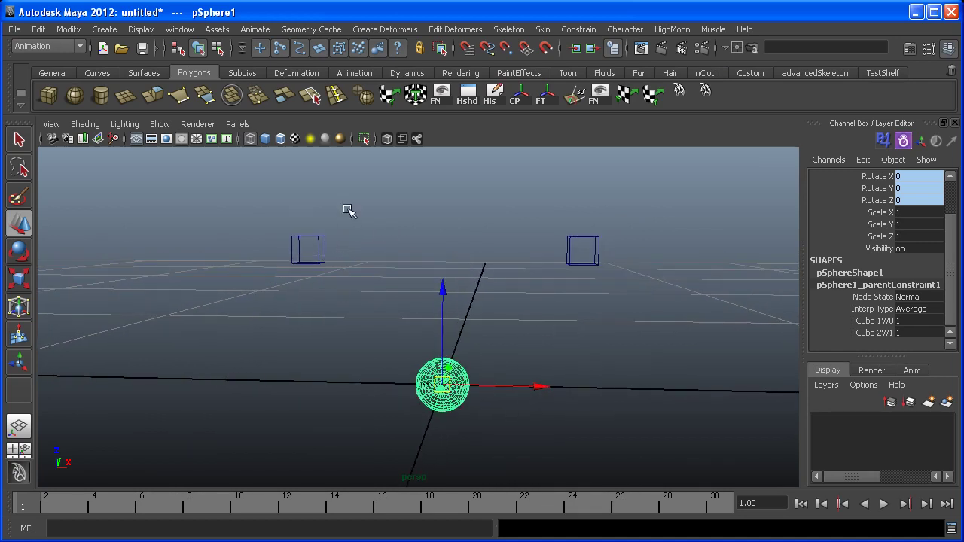
Try moving the cube at X -5 to test the sphere's two-target constraint, and undo the move
{"action": "left_click", "coordinate": [295, 260]}
{"action": "middle_click_drag", "start_coordinate": [348, 304], "coordinate": [361, 301], "text": "alt"}
{"action": "left_click_drag", "start_coordinate": [317, 261], "coordinate": [276, 334]}
{"action": "key", "text": "ctrl+z"}
{"action": "key", "text": "ctrl+z"}
{"action": "key", "text": "ctrl+z"}
{"action": "key", "text": "ctrl+z"}
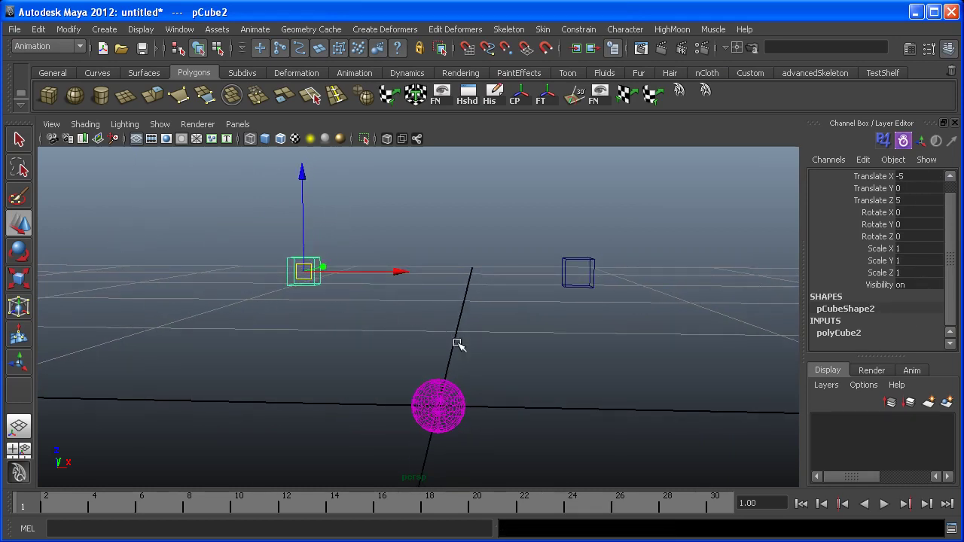
Set the sphere's P Cube 1W0 constraint weight to 0 and move the second cube to about X -6.75, Y -0.13, Z 5.14
{"action": "left_click", "coordinate": [456, 395]}
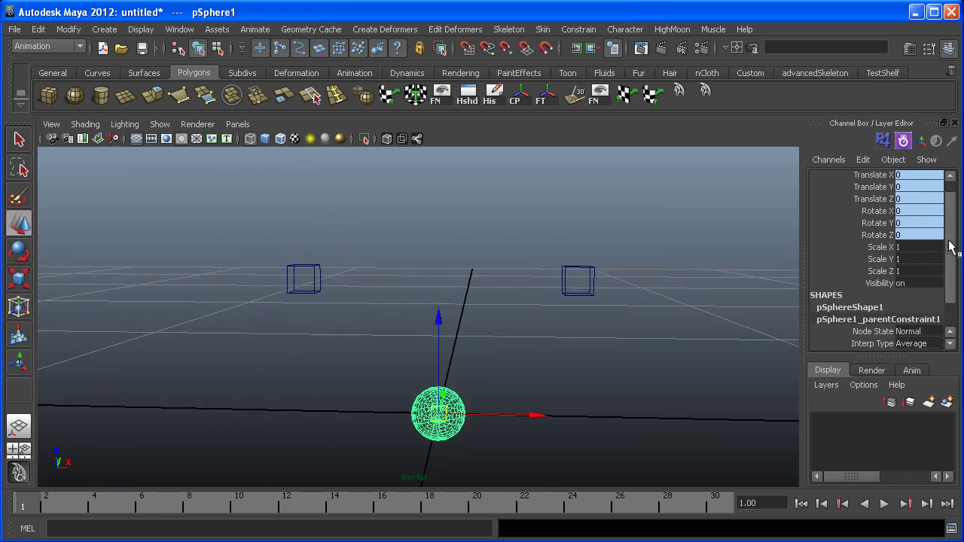
{"action": "left_click_drag", "start_coordinate": [952, 250], "coordinate": [952, 270]}
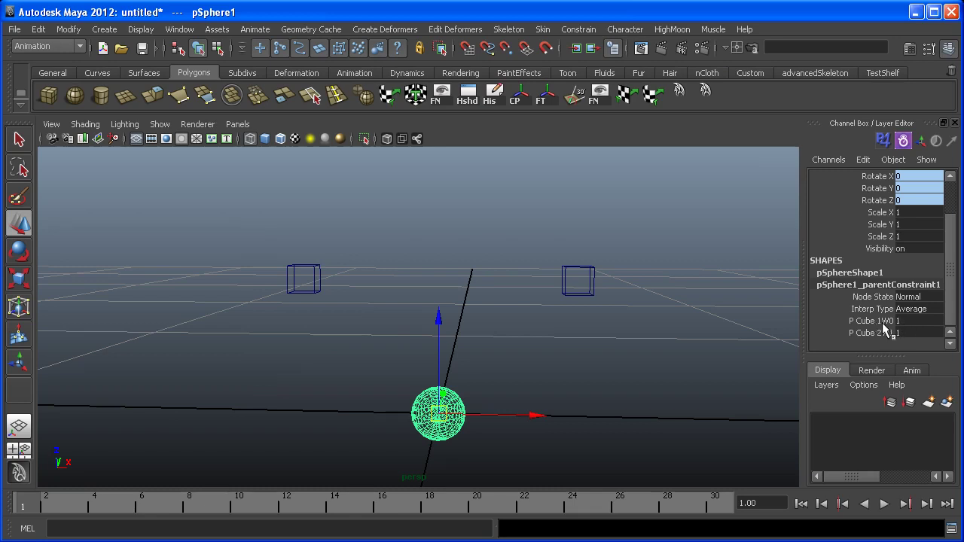
{"action": "double_click", "coordinate": [910, 320]}
{"action": "key", "text": "Return"}
{"action": "left_click_drag", "start_coordinate": [345, 243], "coordinate": [269, 323]}
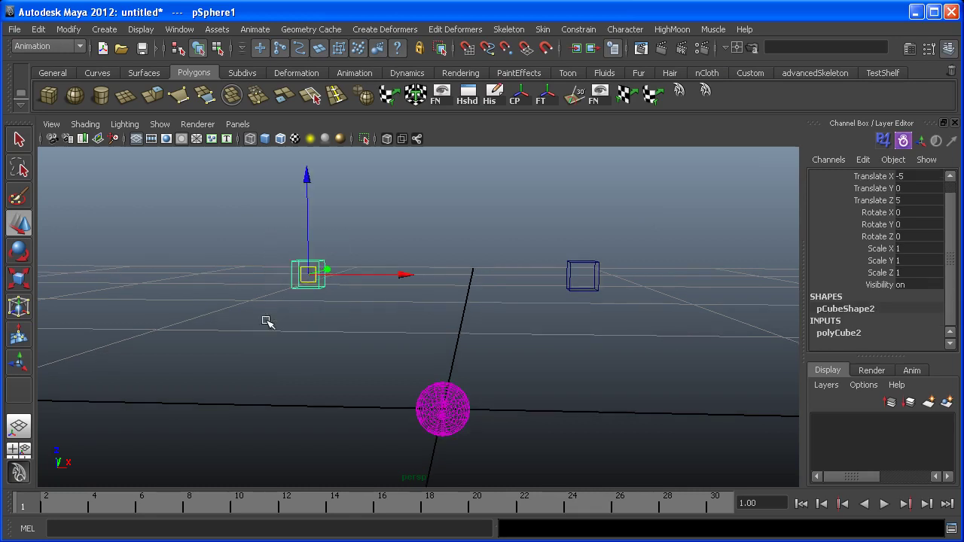
{"action": "left_click_drag", "start_coordinate": [324, 278], "coordinate": [276, 273]}
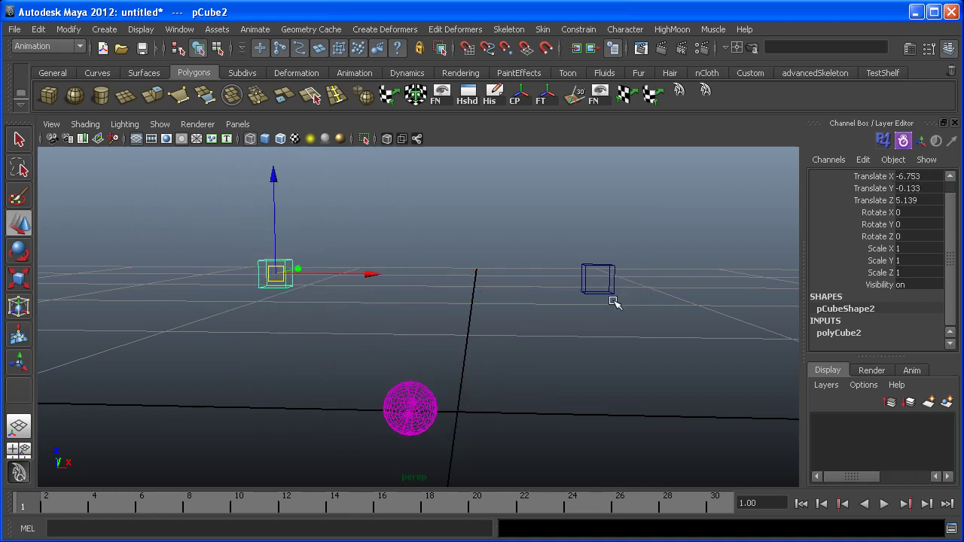
Set the sphere's constraint weights to 1 for P Cube 1W0 and 0 for P Cube 2W1
{"action": "left_click", "coordinate": [424, 397]}
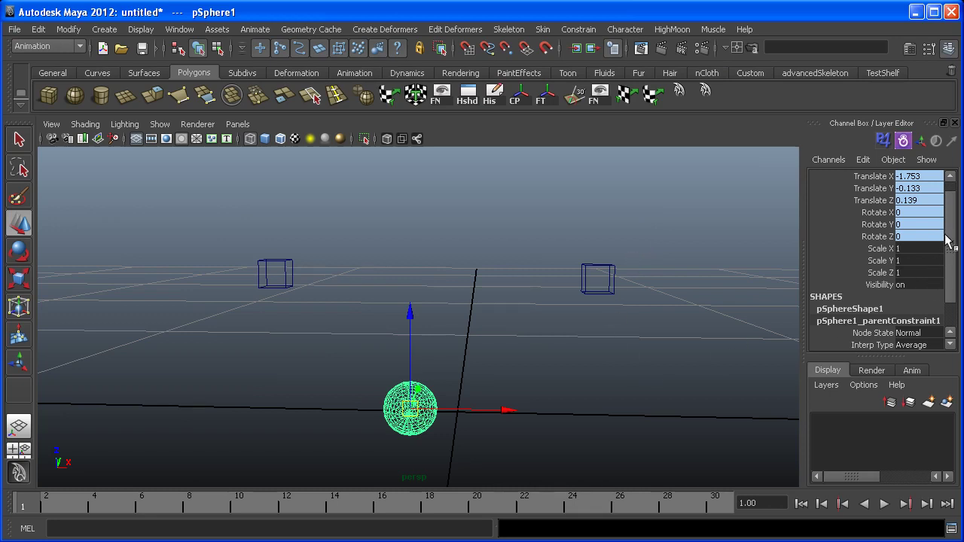
{"action": "left_click_drag", "start_coordinate": [951, 242], "coordinate": [952, 265]}
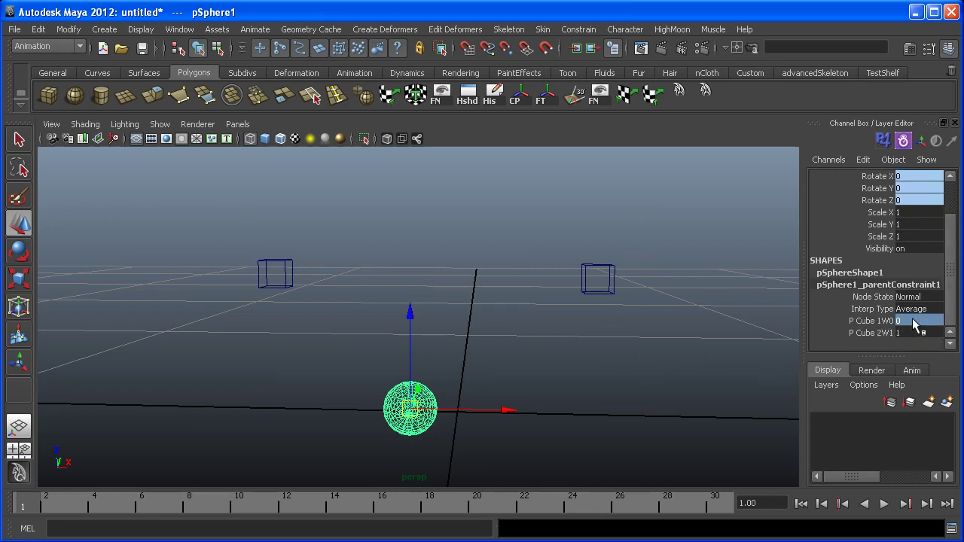
{"action": "double_click", "coordinate": [916, 321]}
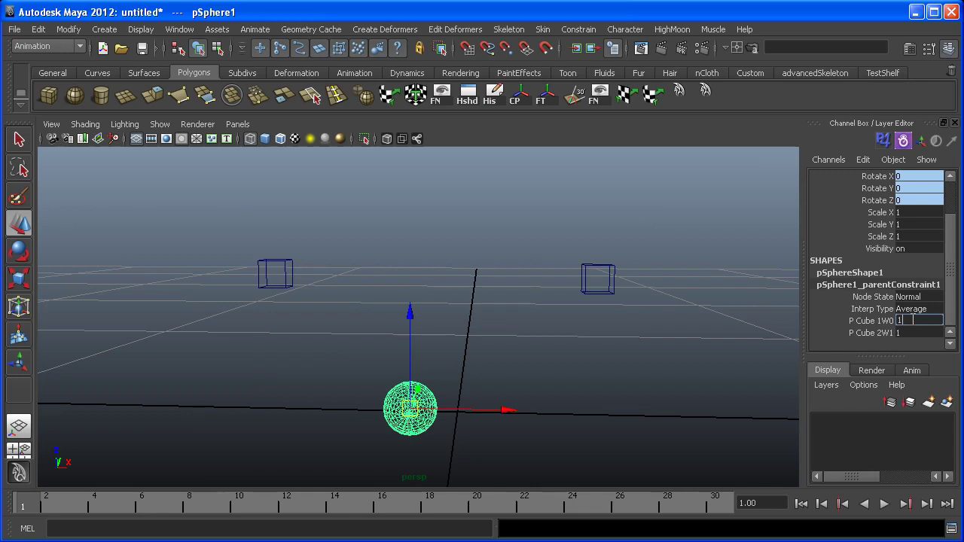
{"action": "type", "text": "1"}
{"action": "key", "text": "Return"}
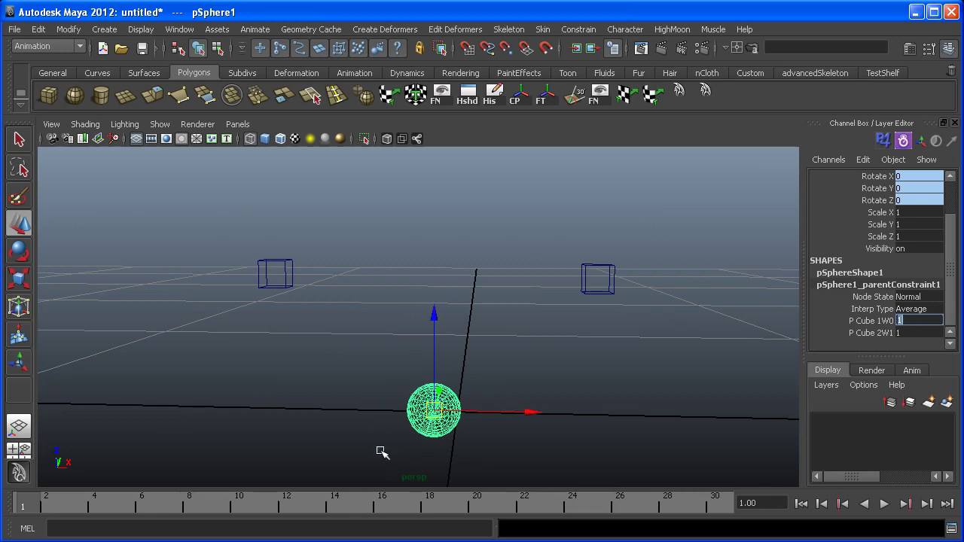
{"action": "double_click", "coordinate": [918, 334]}
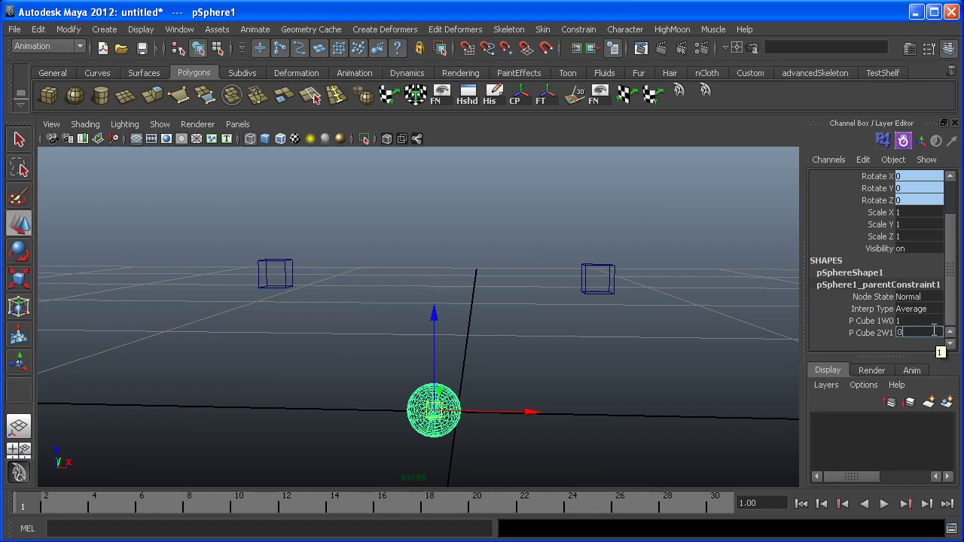
{"action": "key", "text": "Return"}
Move the first cube to about X 6.4, Y 0.13, Z 5.05 to test its control over the sphere
{"action": "middle_click_drag", "start_coordinate": [641, 349], "coordinate": [590, 339], "text": "alt"}
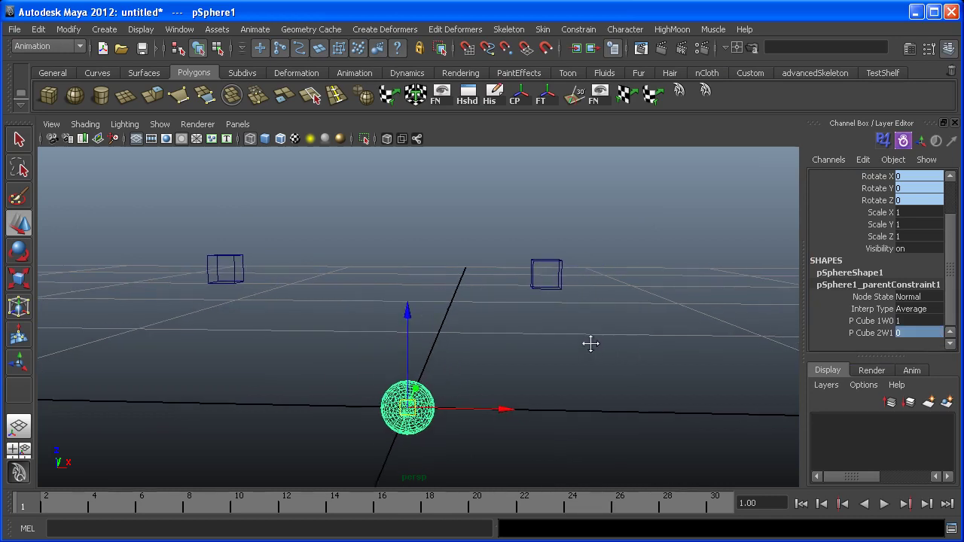
{"action": "left_click_drag", "start_coordinate": [521, 358], "coordinate": [492, 366], "text": "alt"}
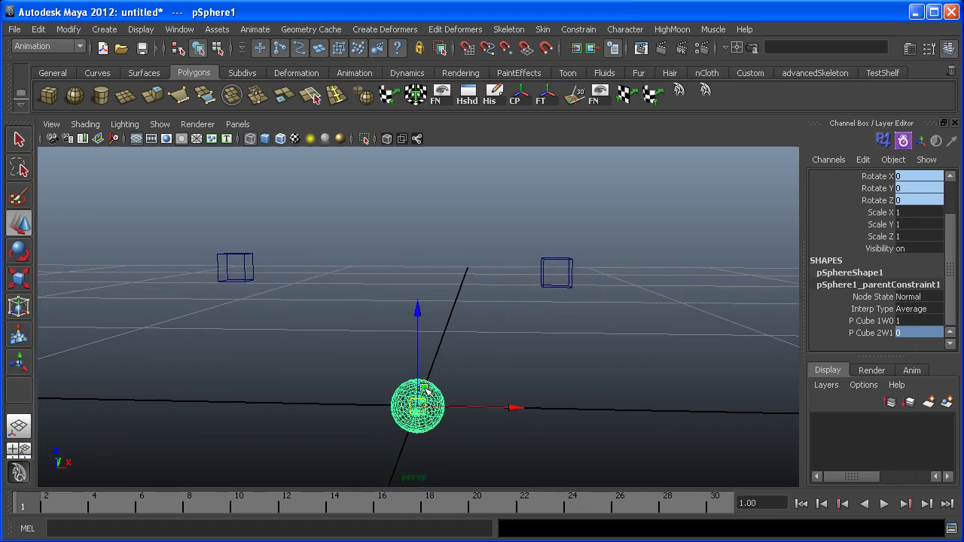
{"action": "left_click_drag", "start_coordinate": [405, 402], "coordinate": [385, 400], "text": "alt"}
{"action": "middle_click_drag", "start_coordinate": [538, 304], "coordinate": [486, 324], "text": "alt"}
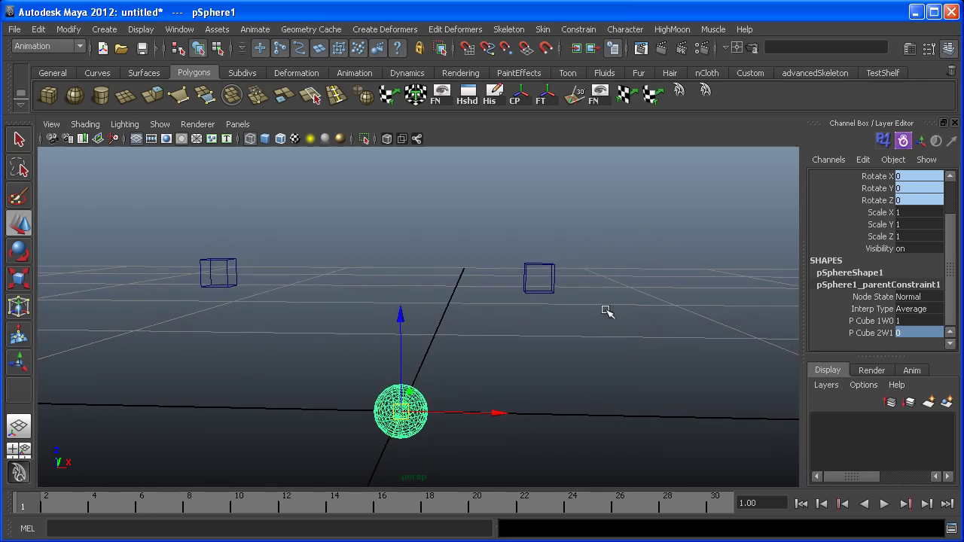
{"action": "left_click_drag", "start_coordinate": [600, 275], "coordinate": [495, 325]}
{"action": "left_click_drag", "start_coordinate": [495, 326], "coordinate": [520, 340], "text": "alt"}
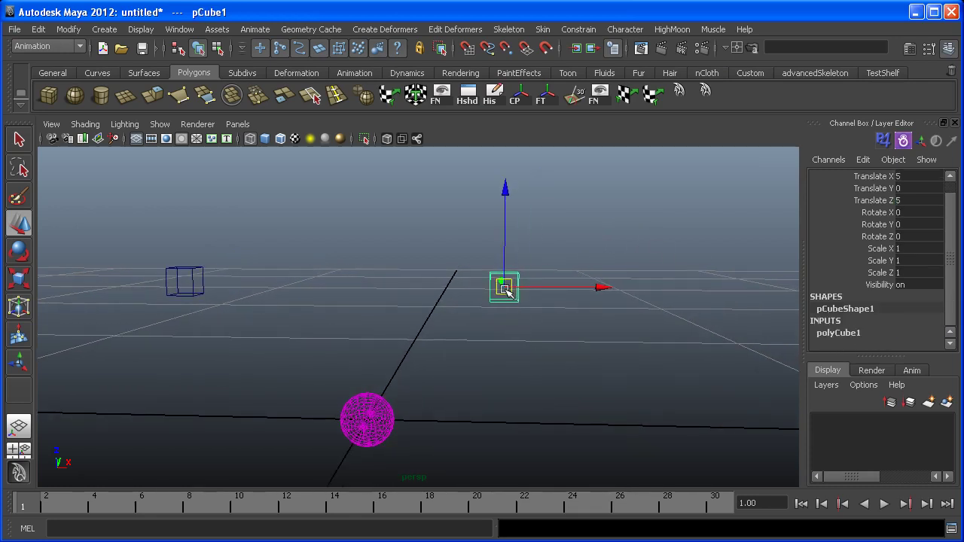
{"action": "left_click_drag", "start_coordinate": [503, 286], "coordinate": [553, 283]}
{"action": "left_click_drag", "start_coordinate": [547, 344], "coordinate": [561, 355], "text": "alt"}
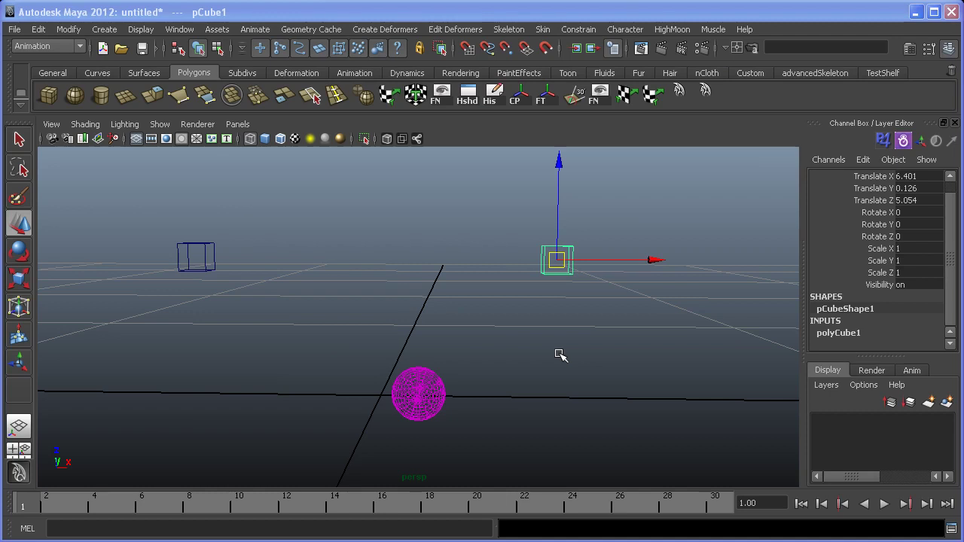
Start a new scene and open the Outliner
{"action": "key", "text": "ctrl+n"}
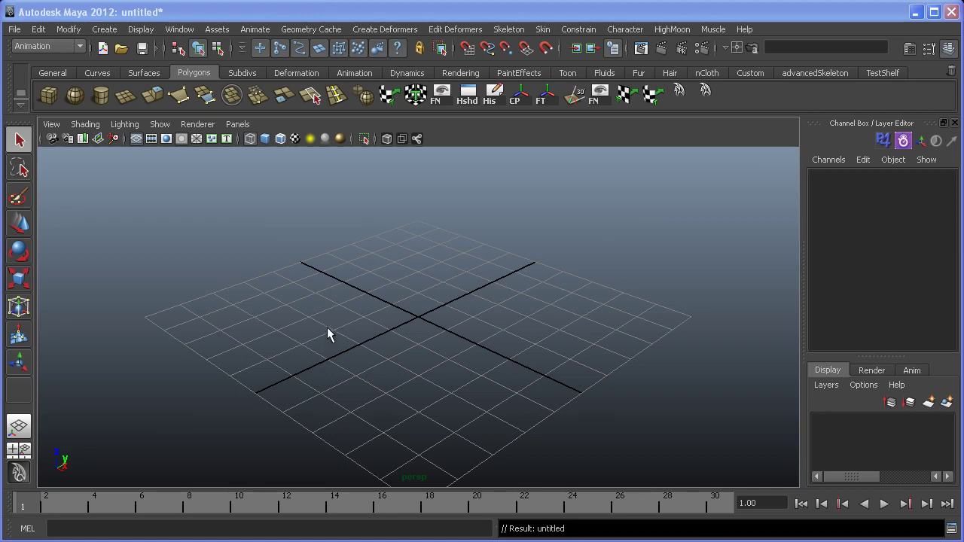
{"action": "left_click", "coordinate": [180, 32]}
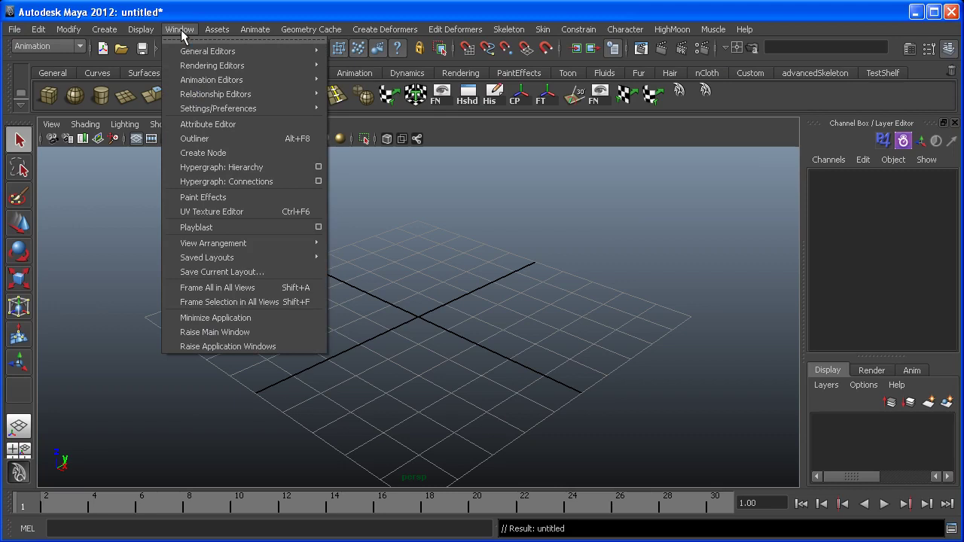
{"action": "left_click", "coordinate": [211, 142]}
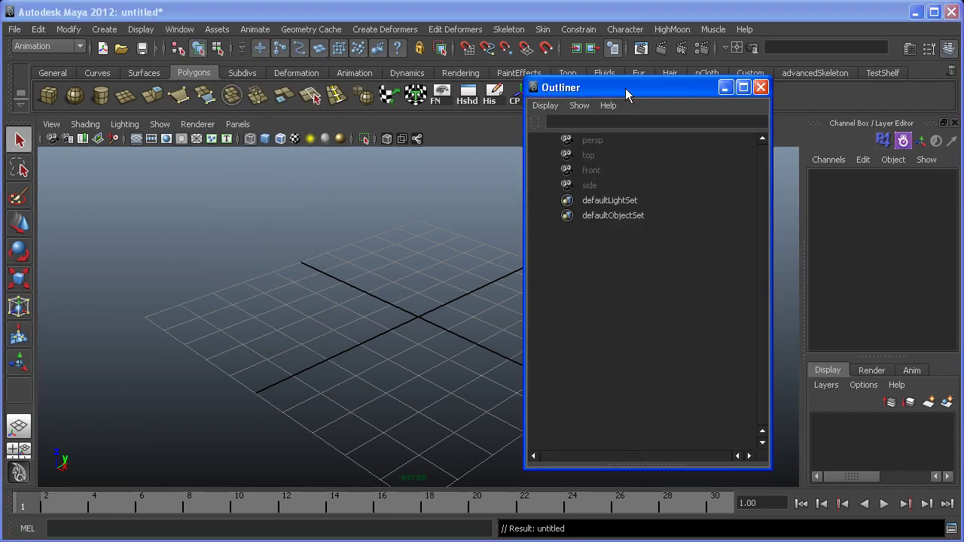
Shift the Outliner window slightly aside and create a polygon cube at the origin
{"action": "left_click_drag", "start_coordinate": [625, 88], "coordinate": [611, 89]}
{"action": "left_click", "coordinate": [600, 216]}
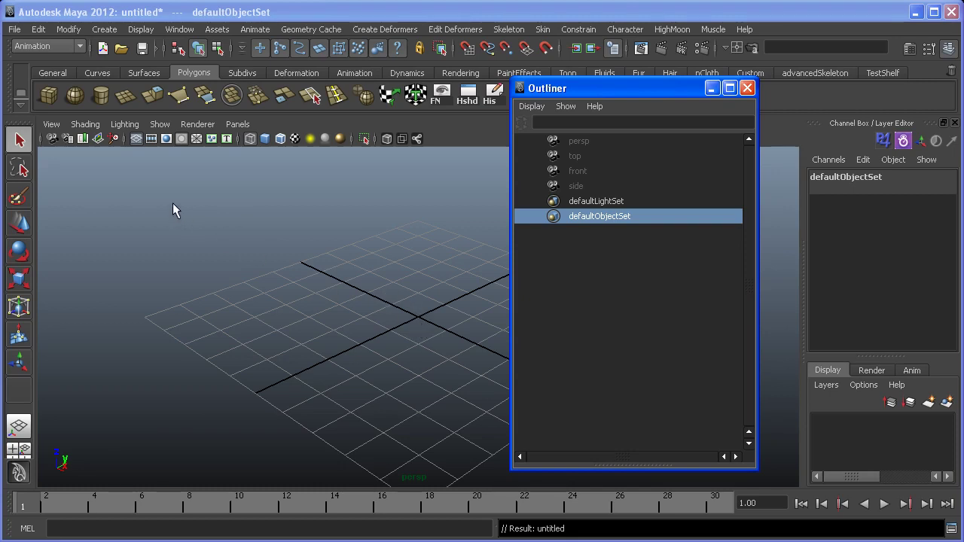
{"action": "left_click", "coordinate": [49, 94]}
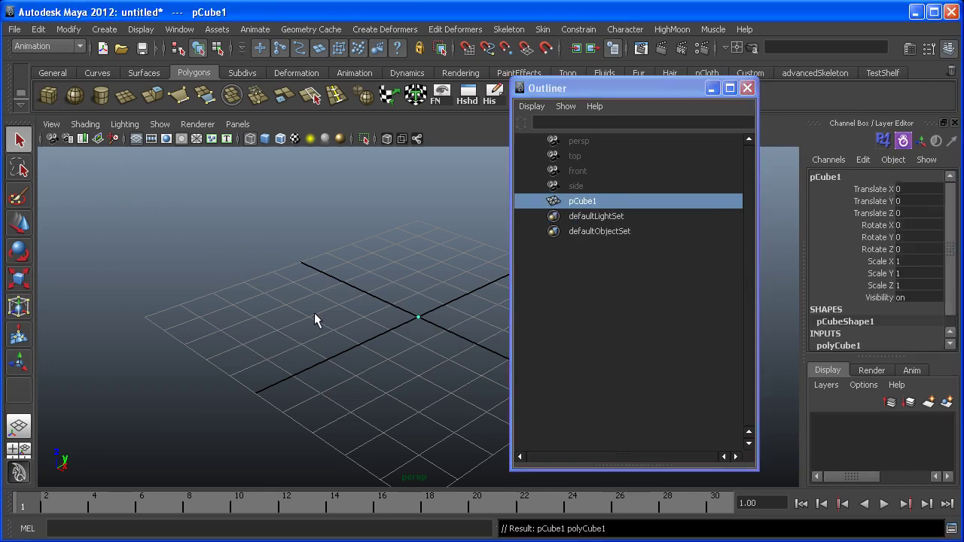
Move the cube away from the origin to about X -33.03, Y -10.57, Z 10.87
{"action": "left_click_drag", "start_coordinate": [314, 313], "coordinate": [317, 311], "text": "alt"}
{"action": "key", "text": "w"}
{"action": "left_click_drag", "start_coordinate": [379, 315], "coordinate": [314, 290]}
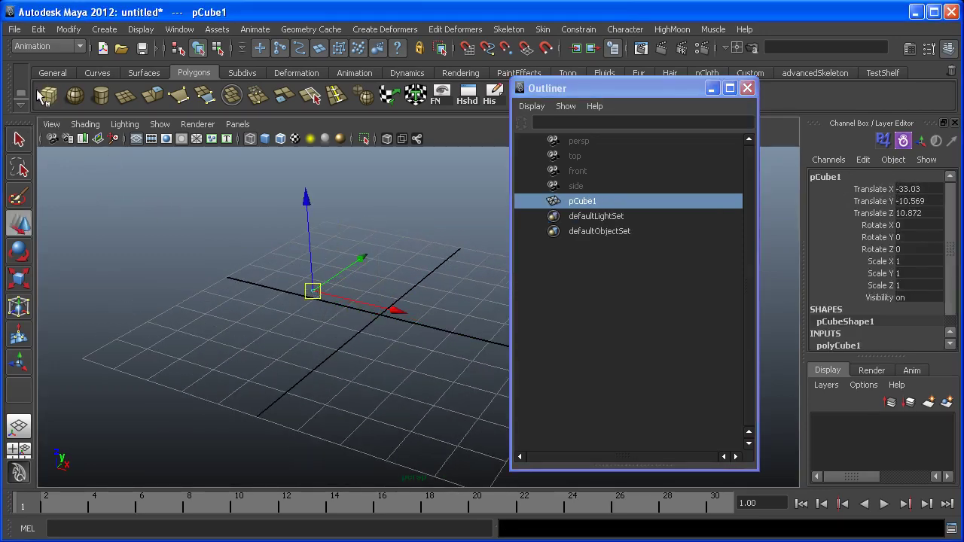
Create a polygon sphere at the origin and reselect the cube in the Outliner
{"action": "left_click", "coordinate": [75, 94]}
{"action": "left_click_drag", "start_coordinate": [291, 340], "coordinate": [339, 347], "text": "alt"}
{"action": "left_click", "coordinate": [583, 201]}
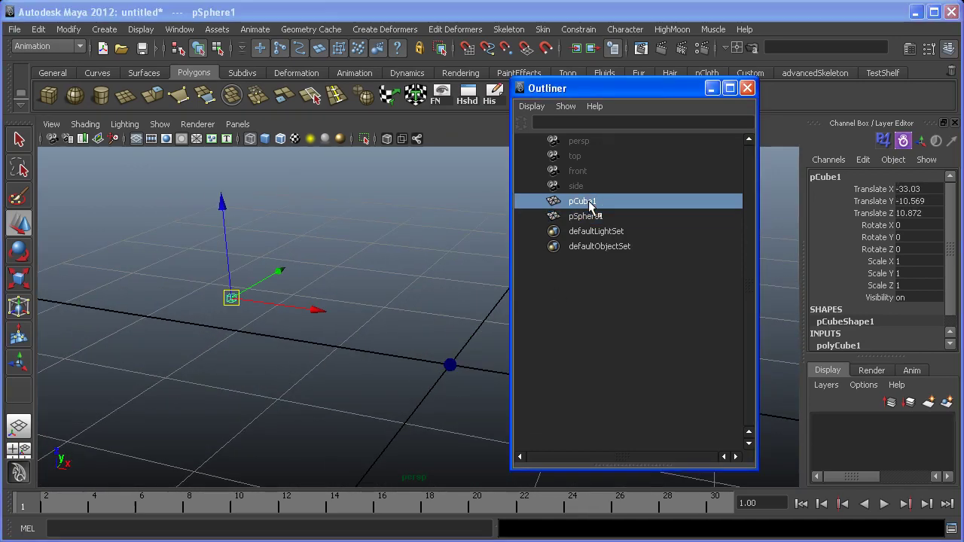
{"action": "left_click", "coordinate": [586, 217]}
{"action": "key", "text": "Up"}
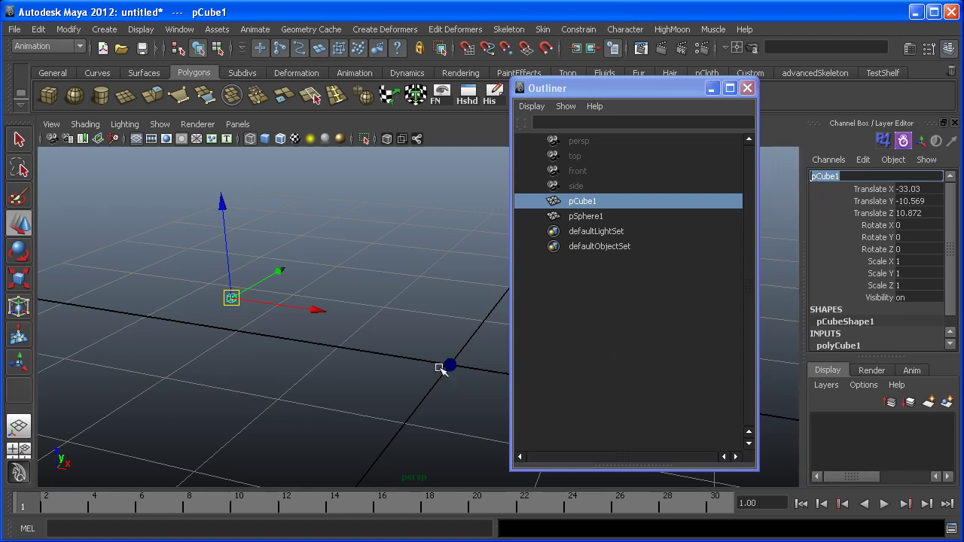
Shift the Outliner window slightly aside and rename pCube1 as MyCube
{"action": "left_click_drag", "start_coordinate": [617, 90], "coordinate": [629, 80]}
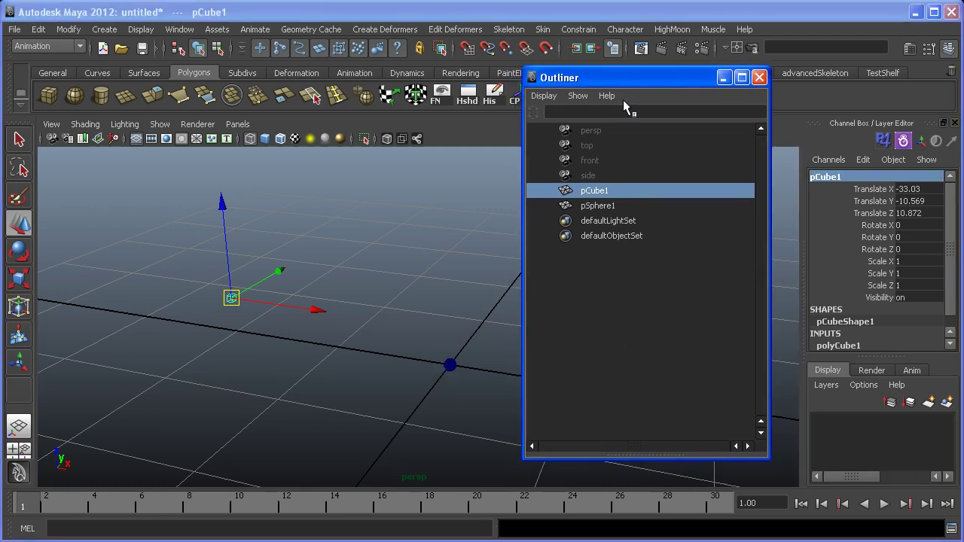
{"action": "double_click", "coordinate": [594, 192]}
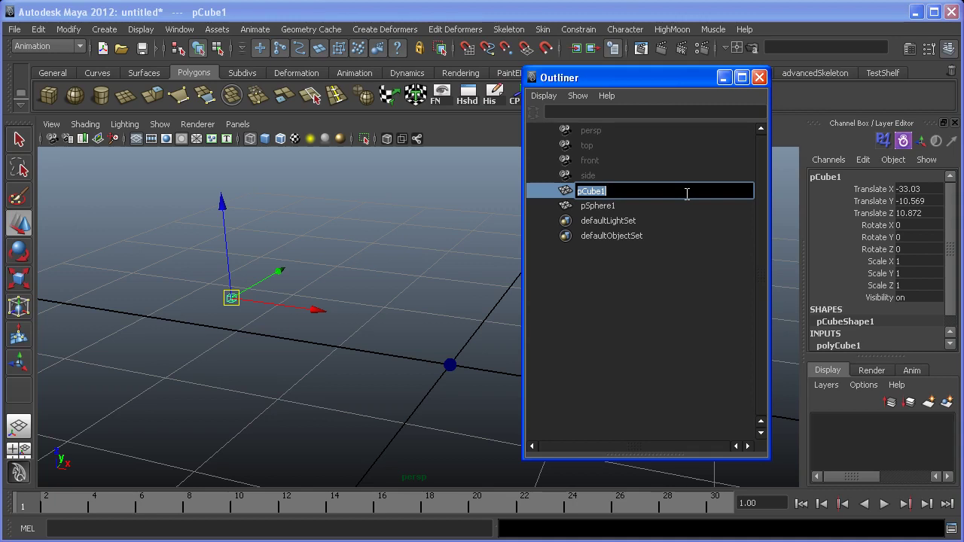
{"action": "type", "text": "MyC"}
{"action": "key", "text": "BackSpace"}
{"action": "type", "text": "Cube"}
{"action": "key", "text": "Return"}
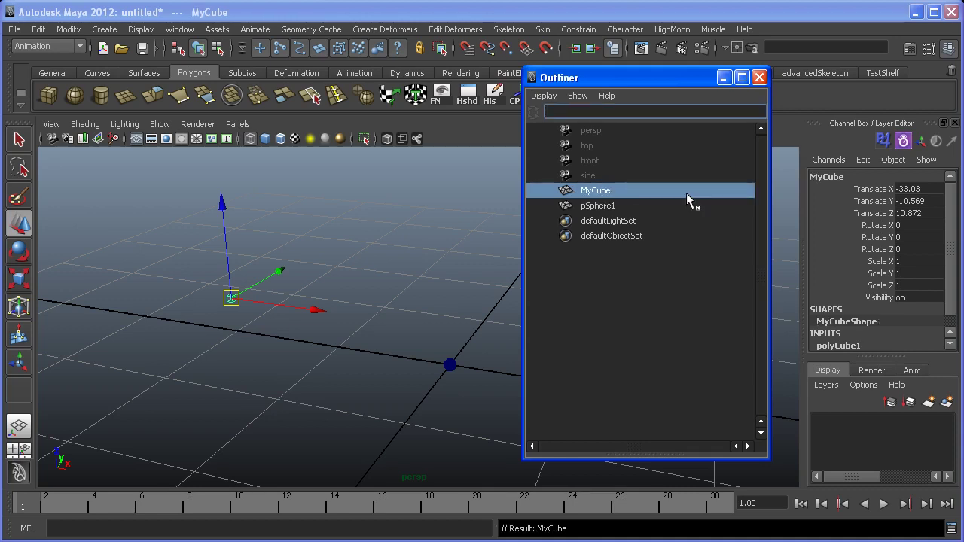
Rename pSphere1 as MySphere in the Outliner
{"action": "double_click", "coordinate": [616, 206]}
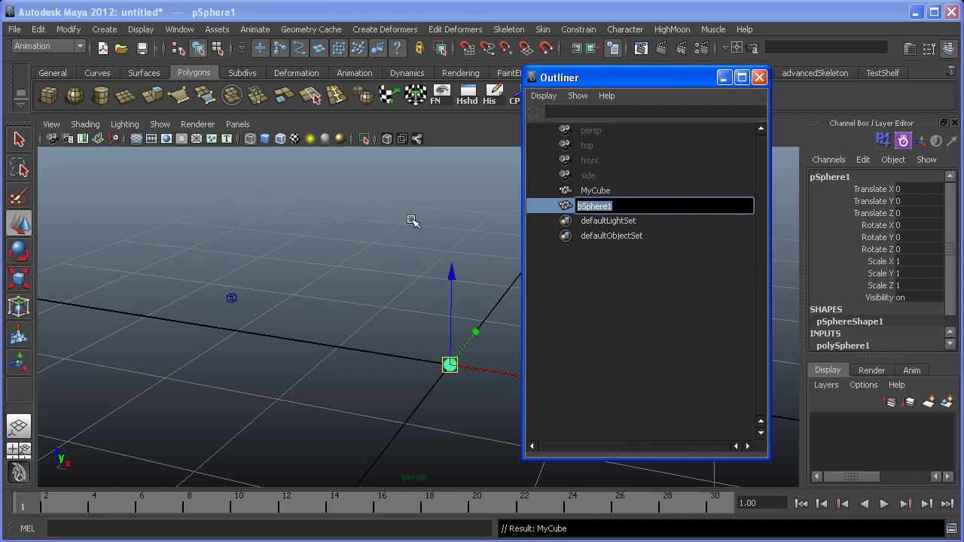
{"action": "type", "text": "MySphere"}
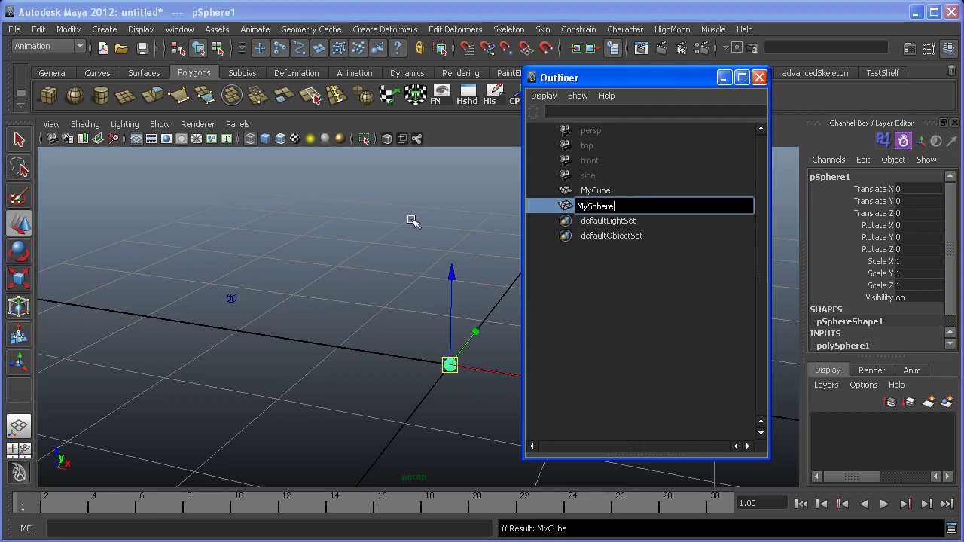
{"action": "key", "text": "Return"}
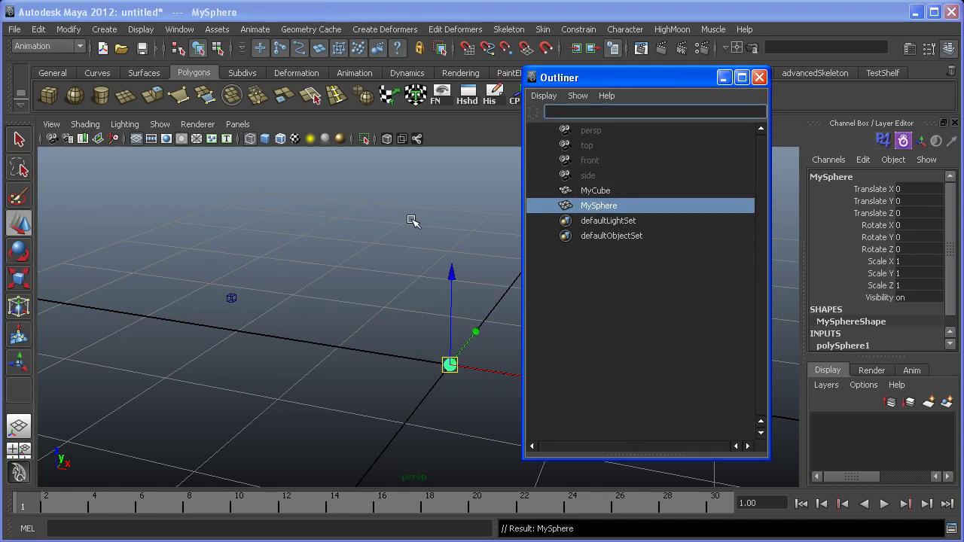
Select MyCube and MySphere in turn in the Outliner and compare their names with the Channel Box
{"action": "left_click", "coordinate": [595, 191]}
{"action": "left_click", "coordinate": [597, 208]}
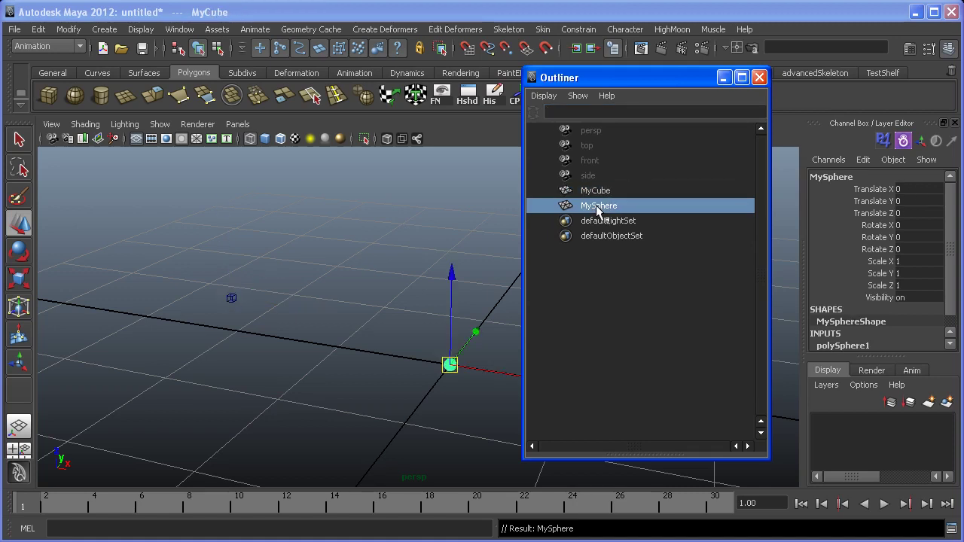
{"action": "left_click", "coordinate": [595, 190]}
{"action": "left_click", "coordinate": [598, 206]}
{"action": "left_click", "coordinate": [862, 178]}
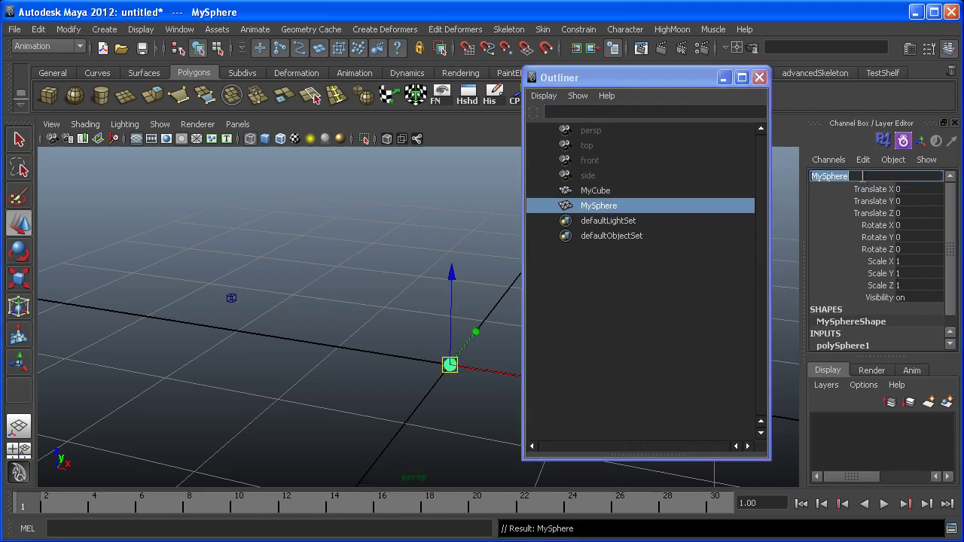
{"action": "left_click", "coordinate": [612, 195]}
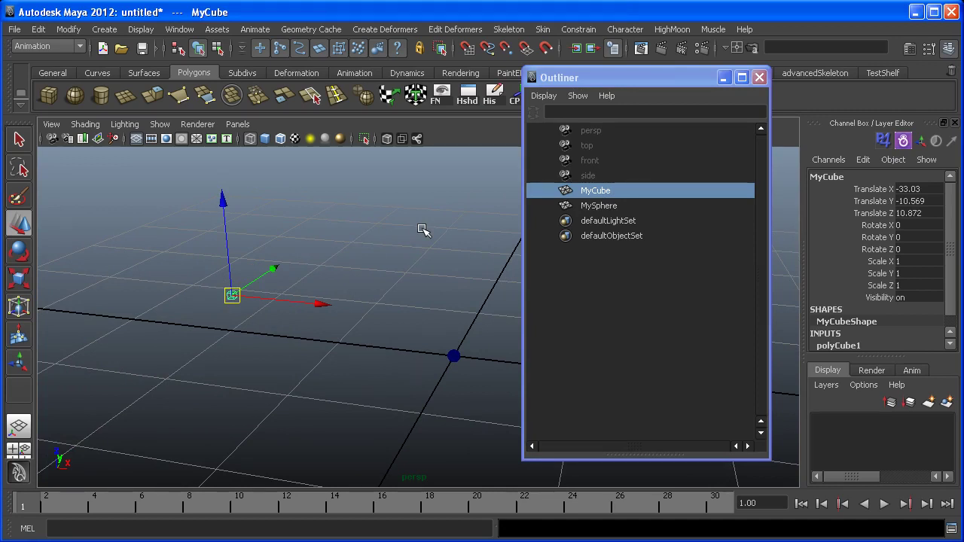
Move MySphere off the origin to about X -5.95, Y 2.69, Z 10.8
{"action": "middle_click_drag", "start_coordinate": [422, 230], "coordinate": [409, 223], "text": "alt"}
{"action": "left_click", "coordinate": [448, 355]}
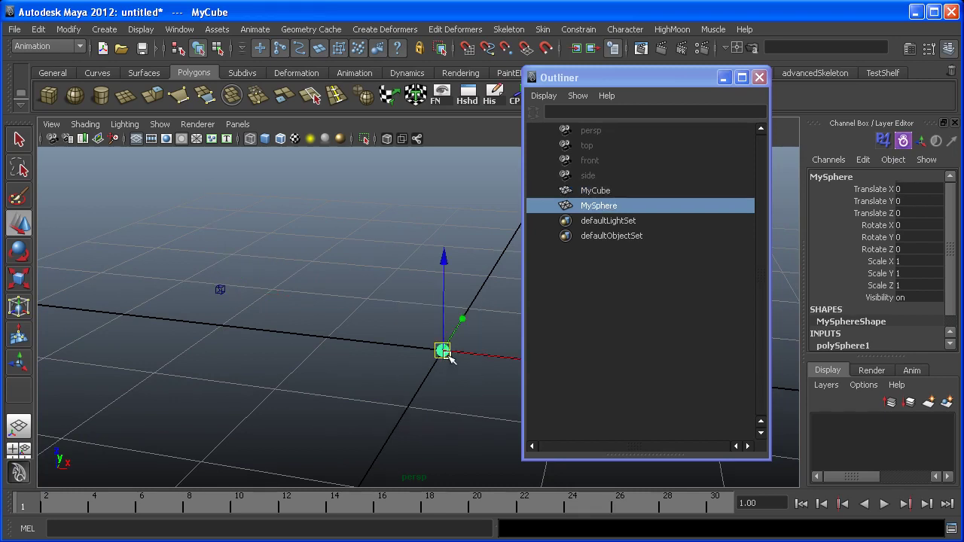
{"action": "left_click_drag", "start_coordinate": [448, 355], "coordinate": [412, 278]}
{"action": "left_click_drag", "start_coordinate": [364, 332], "coordinate": [340, 314], "text": "alt"}
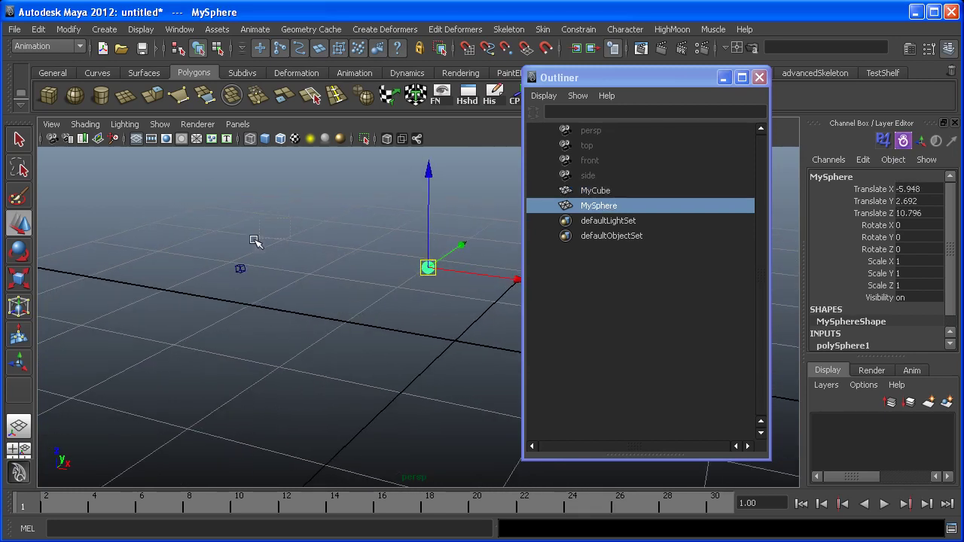
Parent MySphere to MyCube and expand MyCube's hierarchy in the Outliner
{"action": "left_click_drag", "start_coordinate": [260, 269], "coordinate": [189, 334], "text": "shift"}
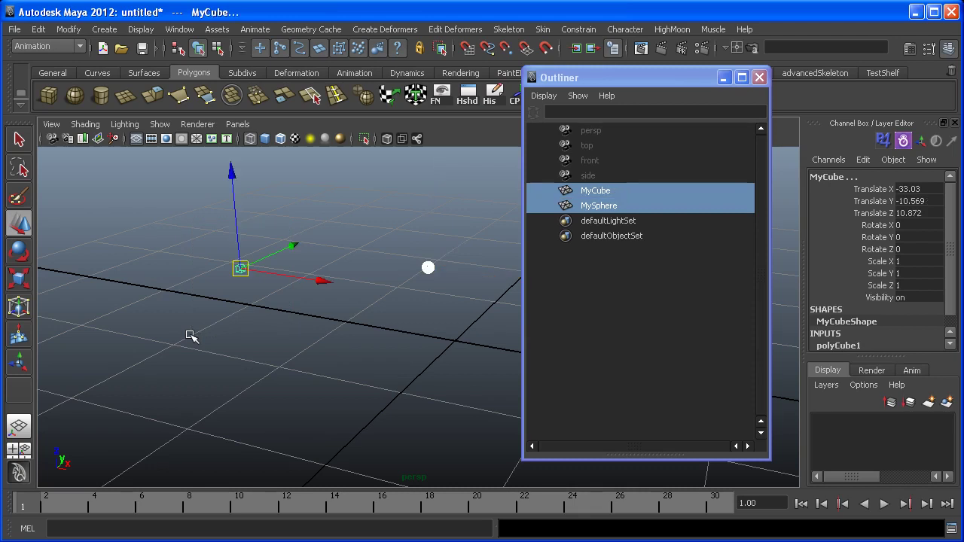
{"action": "key", "text": "p"}
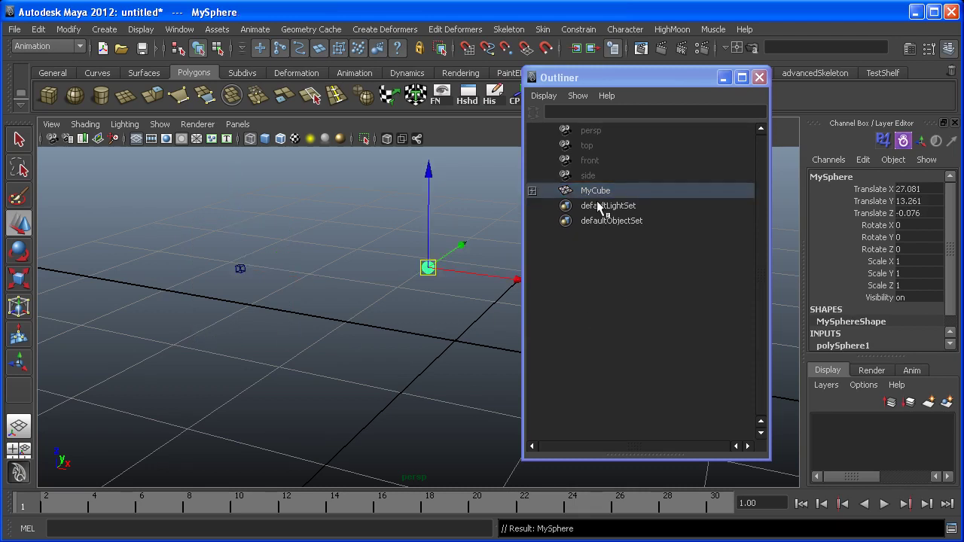
{"action": "left_click", "coordinate": [532, 190]}
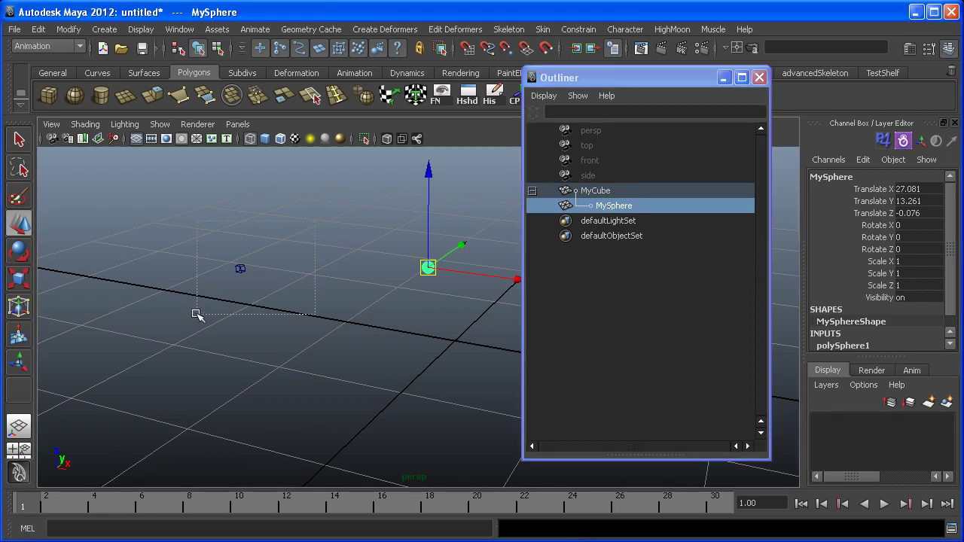
Move MyCube to about X -35.34, Y -11.91, Z 10.2 to test the parenting
{"action": "left_click", "coordinate": [239, 271]}
{"action": "middle_click_drag", "start_coordinate": [244, 275], "coordinate": [245, 282], "text": "alt"}
{"action": "mouse_move", "coordinate": [244, 280]}
{"action": "left_mouse_down"}
{"action": "mouse_move", "coordinate": [229, 268]}
{"action": "mouse_move", "coordinate": [233, 290]}
{"action": "mouse_move", "coordinate": [214, 283]}
{"action": "mouse_move", "coordinate": [229, 288]}
{"action": "left_mouse_up"}
Select the child MySphere and unparent it from MyCube
{"action": "key", "text": "Down"}
{"action": "mouse_move", "coordinate": [342, 350]}
{"action": "left_mouse_down", "text": "alt"}
{"action": "mouse_move", "coordinate": [336, 360]}
{"action": "mouse_move", "coordinate": [338, 351]}
{"action": "left_mouse_up", "text": "alt"}
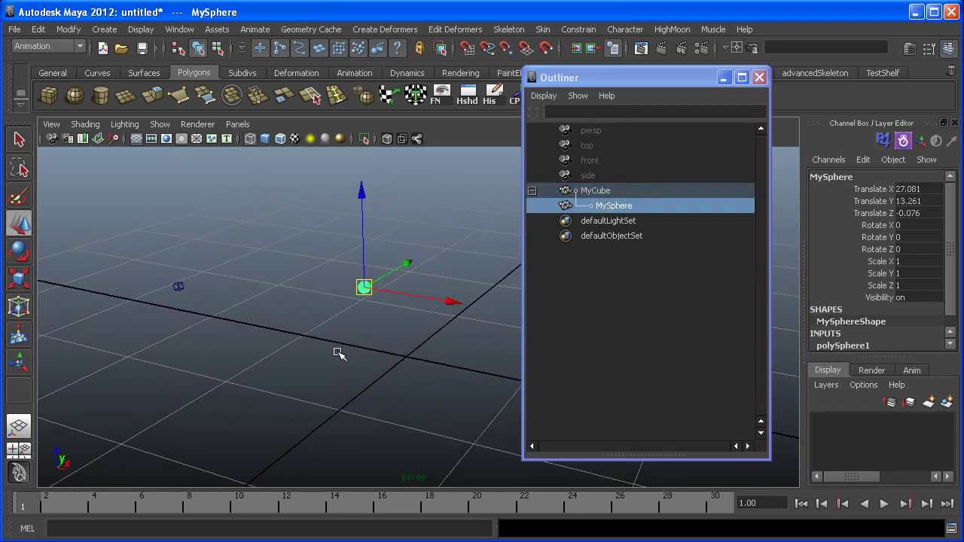
{"action": "key", "text": "shift+p"}
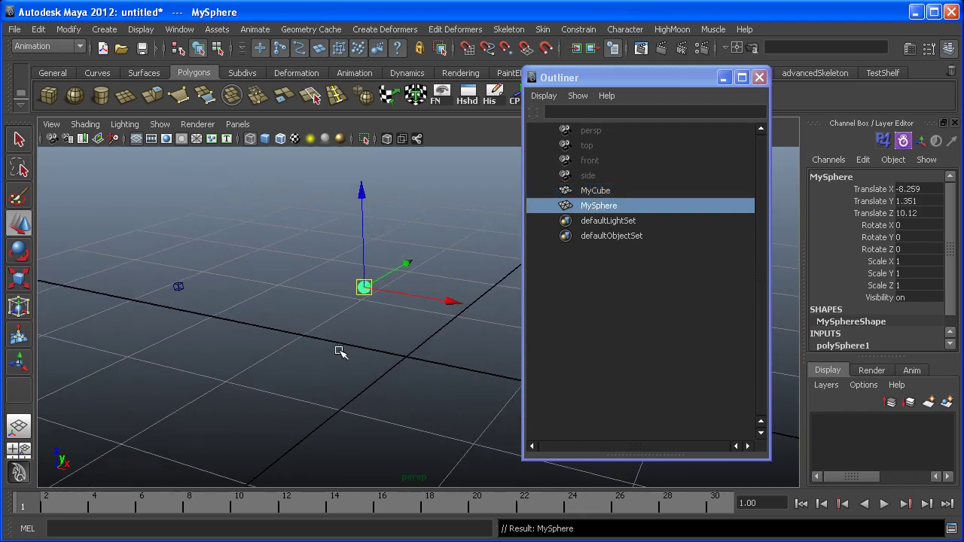
Reparent MySphere under MyCube directly in the Outliner, and collapse and re-expand the hierarchy
{"action": "left_click", "coordinate": [615, 191]}
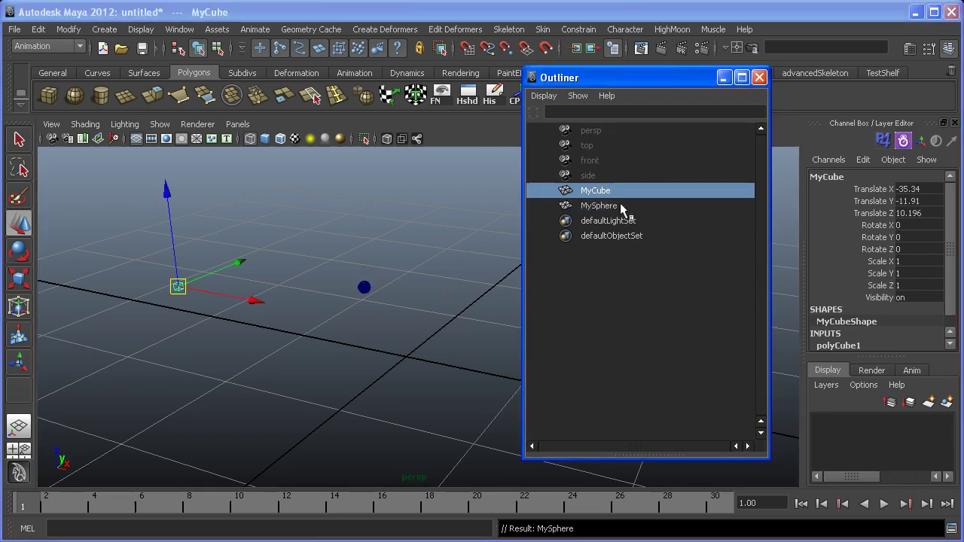
{"action": "left_click", "coordinate": [620, 204]}
{"action": "left_click", "coordinate": [619, 192]}
{"action": "left_click", "coordinate": [606, 206]}
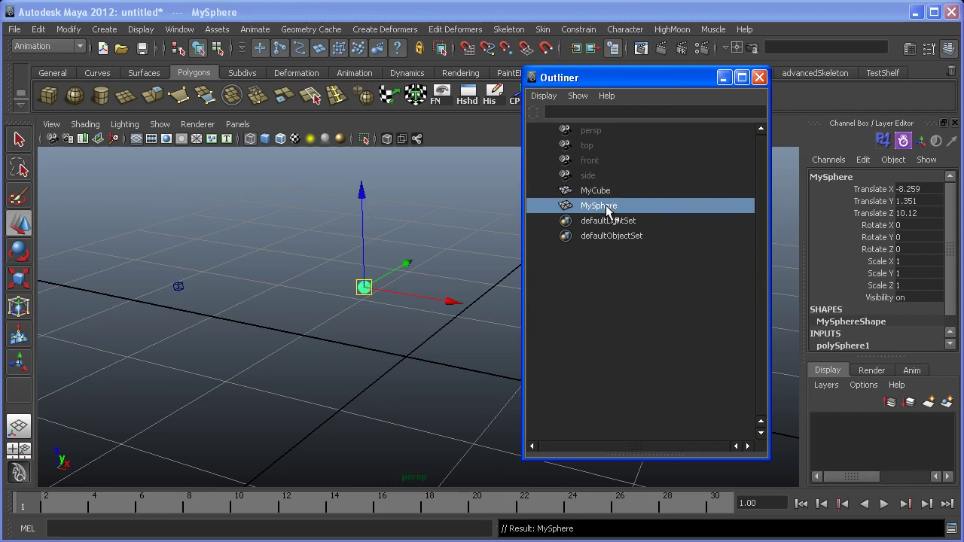
{"action": "mouse_move", "coordinate": [607, 209]}
{"action": "middle_mouse_down"}
{"action": "mouse_move", "coordinate": [611, 220]}
{"action": "mouse_move", "coordinate": [595, 212]}
{"action": "mouse_move", "coordinate": [611, 220]}
{"action": "mouse_move", "coordinate": [598, 196]}
{"action": "mouse_move", "coordinate": [612, 194]}
{"action": "middle_mouse_up"}
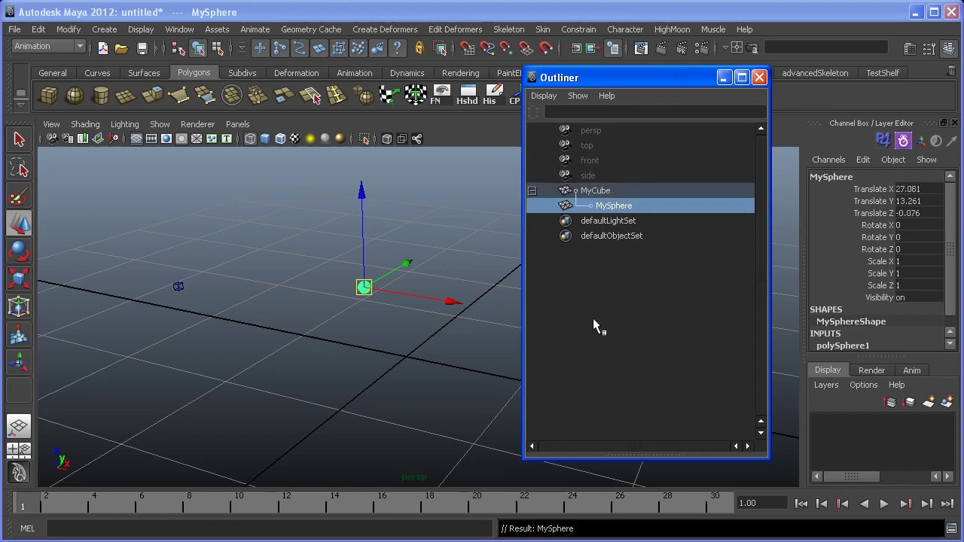
{"action": "left_click", "coordinate": [533, 190]}
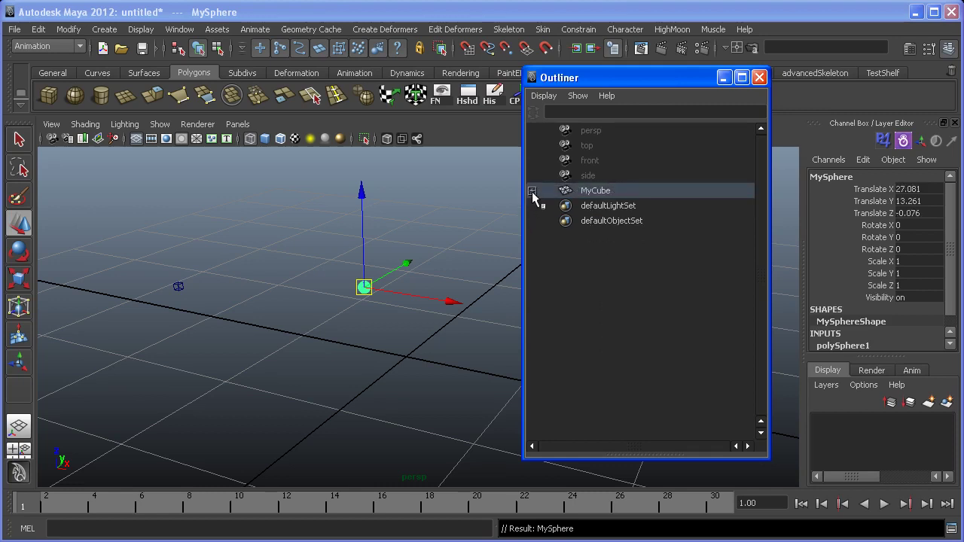
{"action": "left_click", "coordinate": [532, 191]}
{"action": "middle_click_drag", "start_coordinate": [566, 208], "coordinate": [600, 192]}
Move MyCube with its child to about X -33.13, Y -10.86, Z 10.08
{"action": "left_click", "coordinate": [599, 191]}
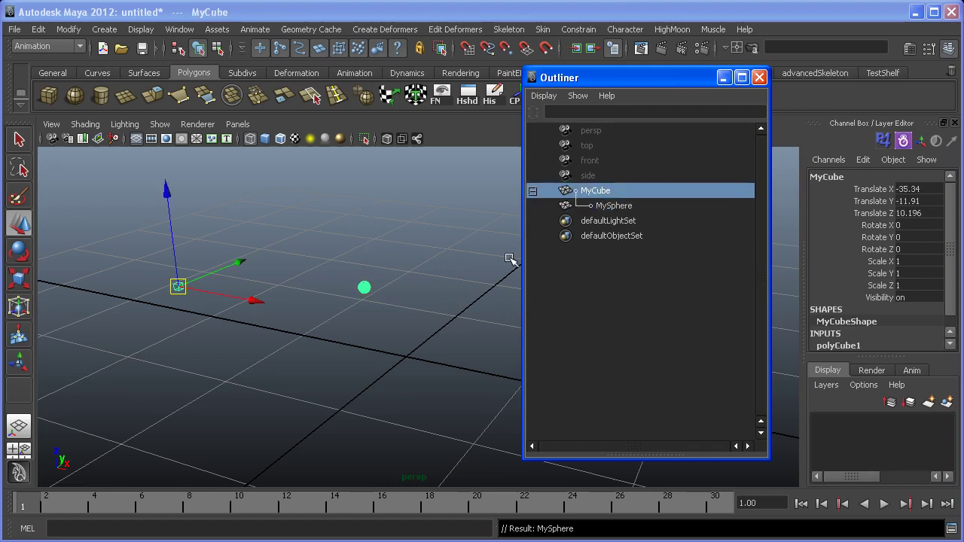
{"action": "mouse_move", "coordinate": [177, 287]}
{"action": "left_mouse_down"}
{"action": "mouse_move", "coordinate": [172, 319]}
{"action": "mouse_move", "coordinate": [226, 280]}
{"action": "mouse_move", "coordinate": [195, 230]}
{"action": "mouse_move", "coordinate": [213, 232]}
{"action": "mouse_move", "coordinate": [217, 278]}
{"action": "mouse_move", "coordinate": [187, 304]}
{"action": "mouse_move", "coordinate": [193, 288]}
{"action": "left_mouse_up"}
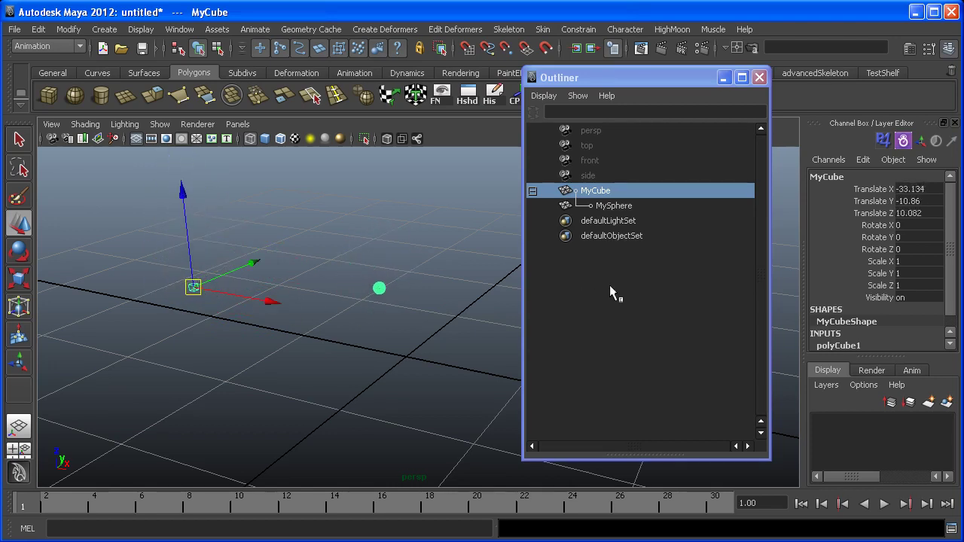
Unparent MySphere by moving it out of MyCube to the root level of the Outliner
{"action": "left_click", "coordinate": [608, 208]}
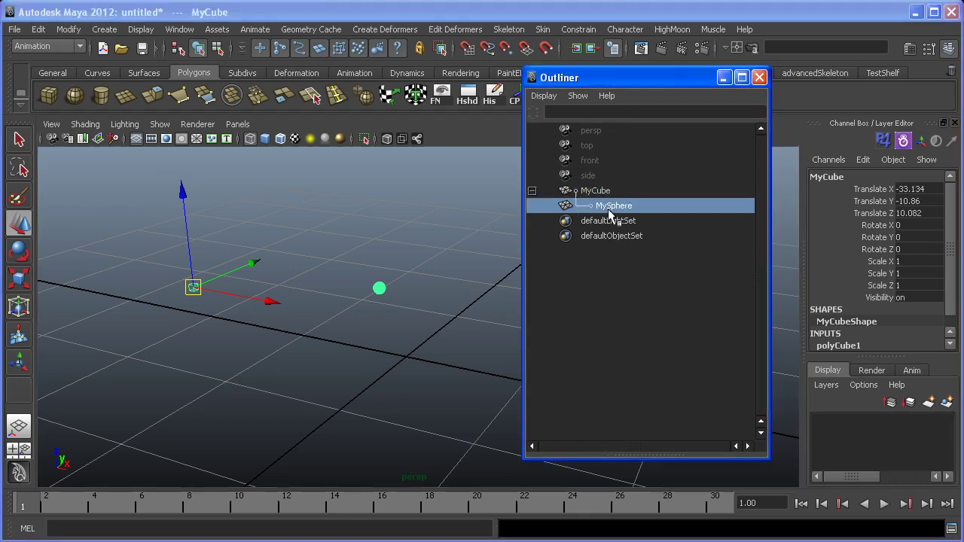
{"action": "left_click", "coordinate": [598, 195]}
{"action": "left_click", "coordinate": [613, 208]}
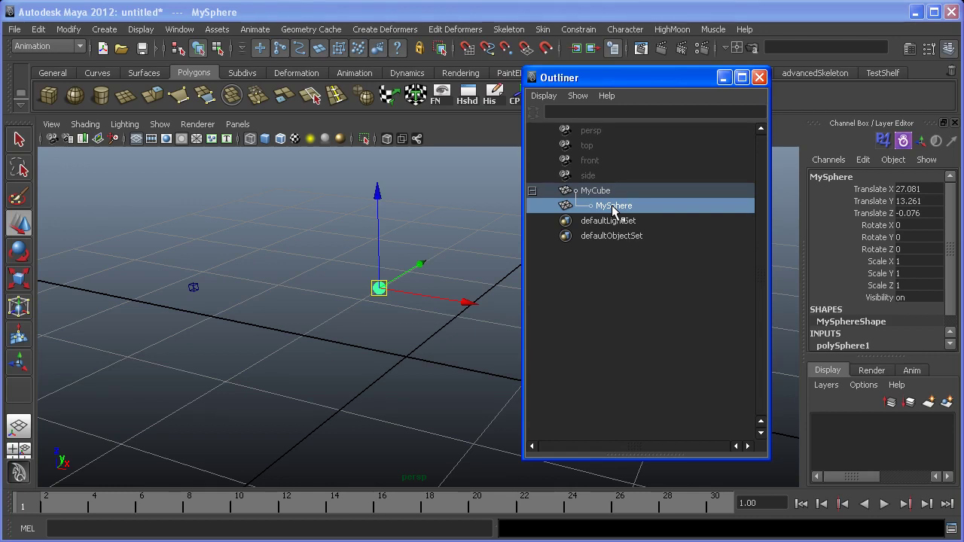
{"action": "middle_click_drag", "start_coordinate": [612, 207], "coordinate": [598, 242]}
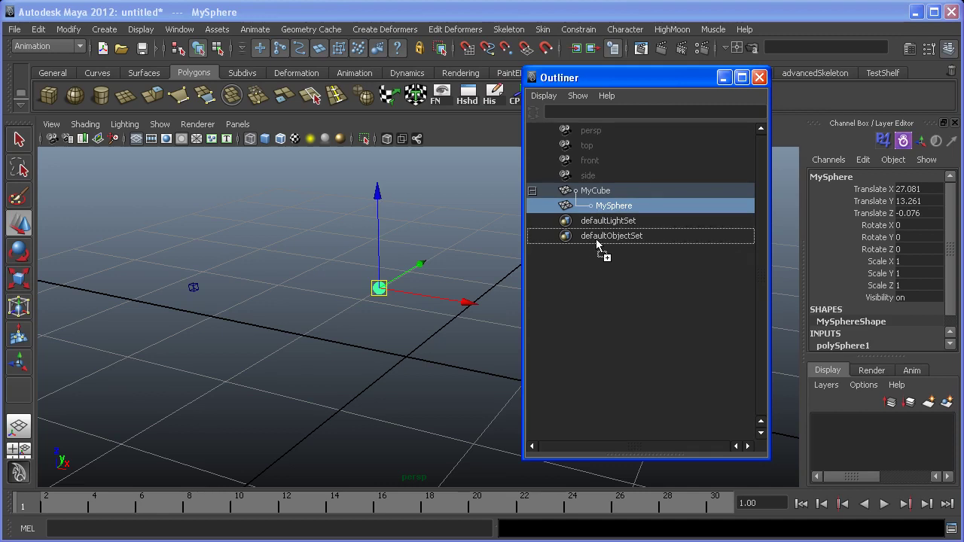
{"action": "mouse_move", "coordinate": [598, 243]}
{"action": "middle_mouse_down"}
{"action": "mouse_move", "coordinate": [595, 231]}
{"action": "mouse_move", "coordinate": [595, 259]}
{"action": "middle_mouse_up"}
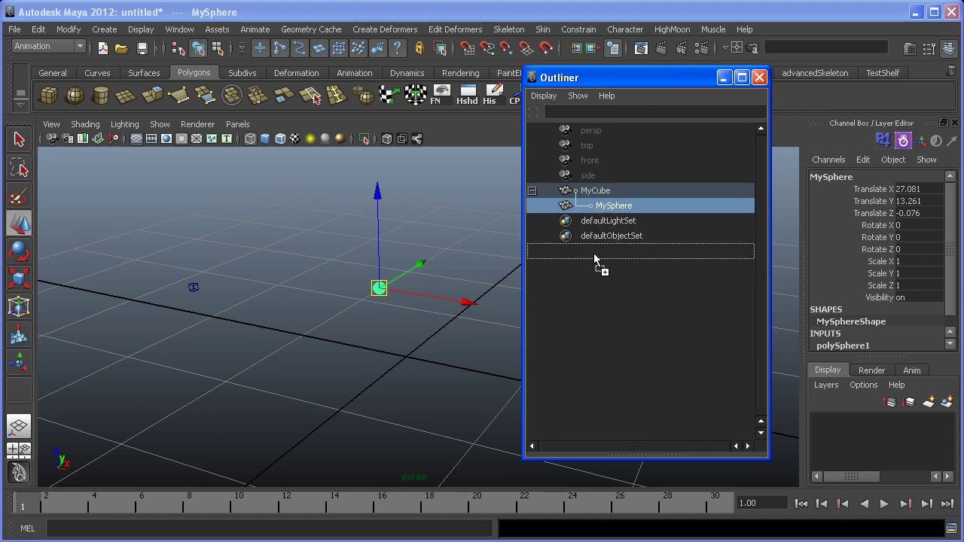
{"action": "middle_click_drag", "start_coordinate": [594, 255], "coordinate": [592, 251]}
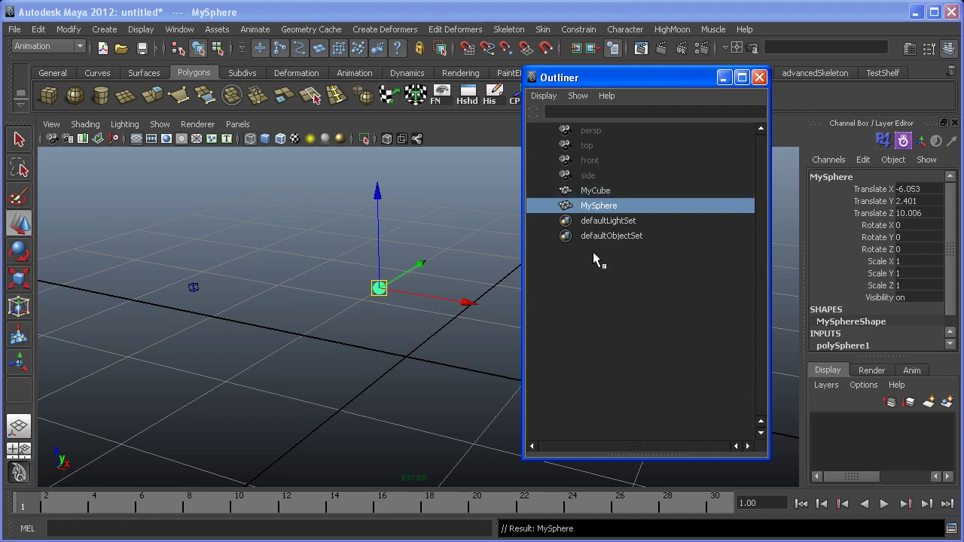
Open the Hypergraph Hierarchy window with MyCube selected, and close the Outliner
{"action": "left_click", "coordinate": [614, 190]}
{"action": "left_click", "coordinate": [627, 206]}
{"action": "left_click", "coordinate": [626, 189]}
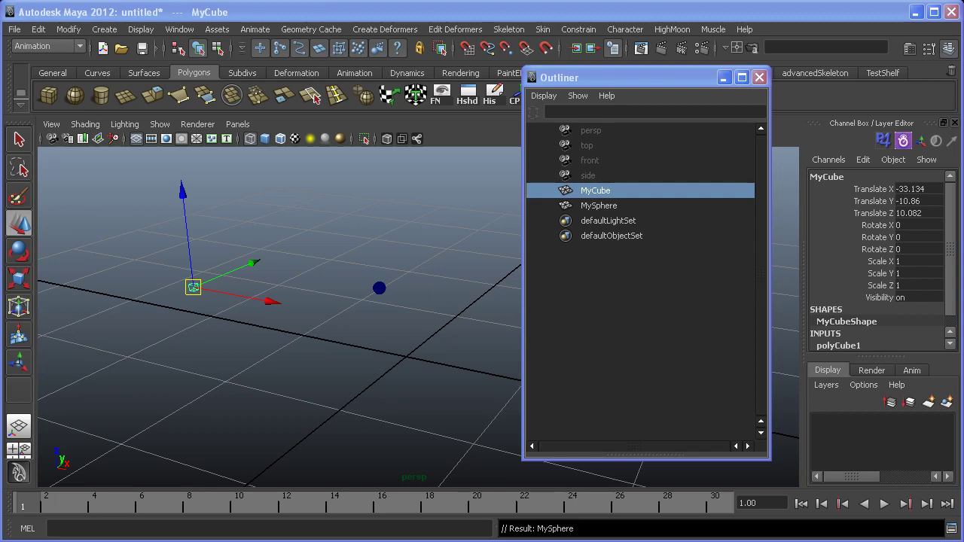
{"action": "left_click", "coordinate": [183, 30]}
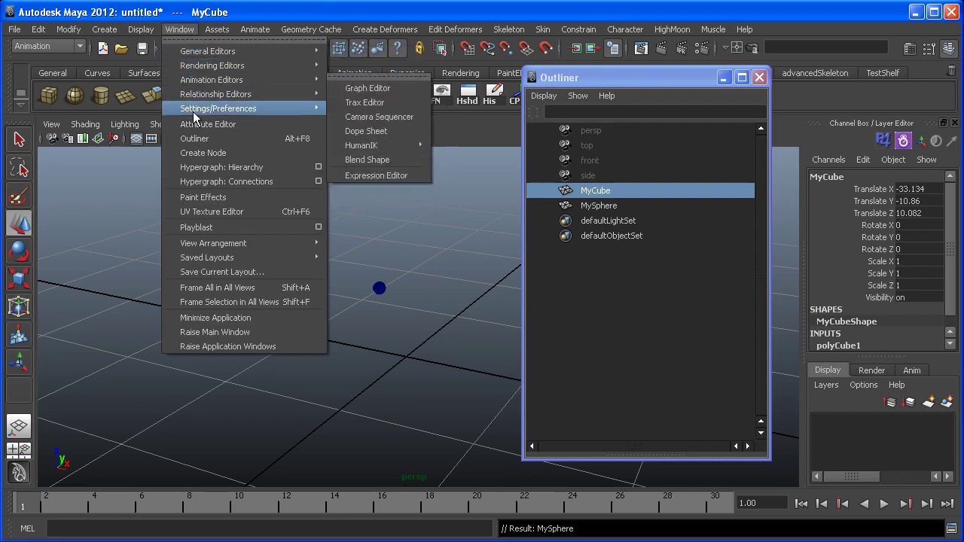
{"action": "left_click", "coordinate": [231, 168]}
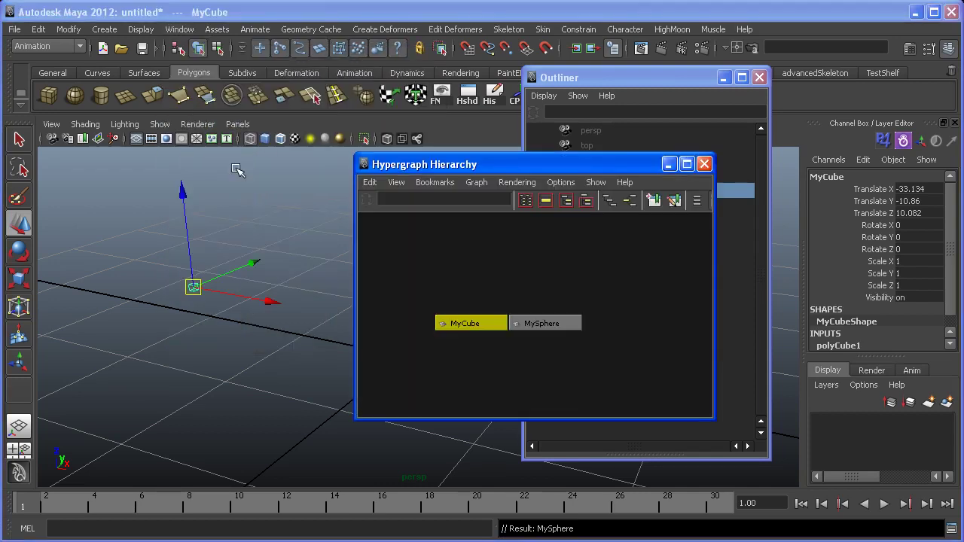
{"action": "left_click", "coordinate": [759, 77]}
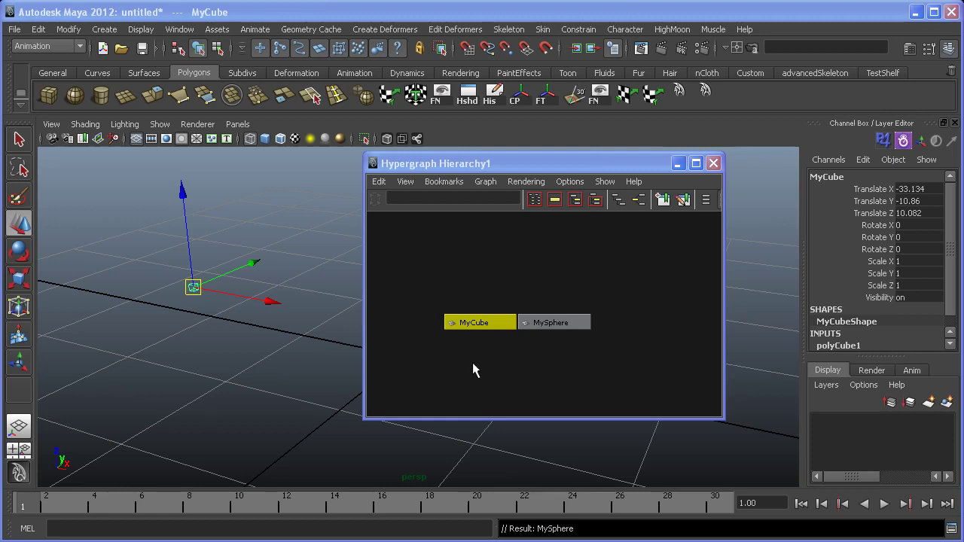
{"action": "middle_click_drag", "start_coordinate": [473, 364], "coordinate": [525, 369], "text": "alt"}
{"action": "right_click_drag", "start_coordinate": [525, 370], "coordinate": [549, 354], "text": "alt"}
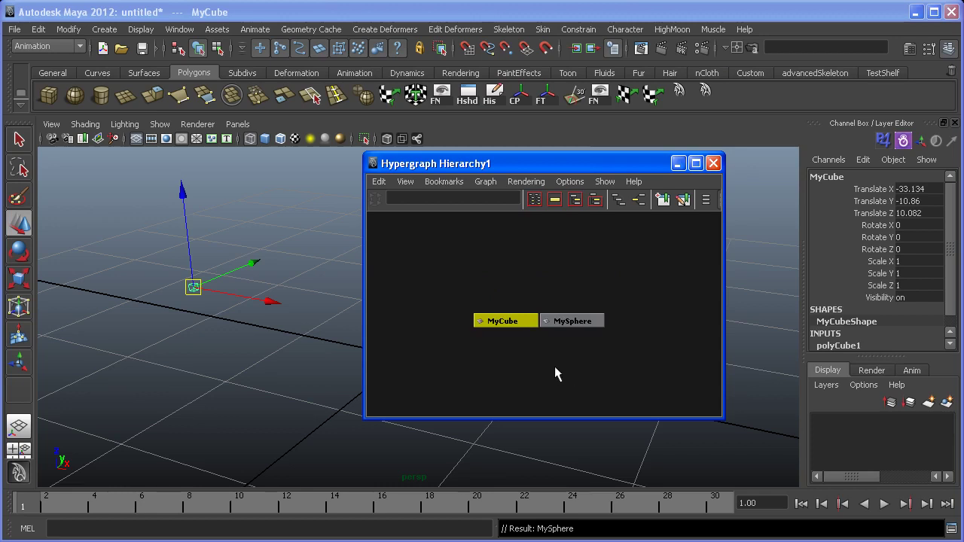
Rename the MyCube node in the Hypergraph as NewCubeName
{"action": "scroll", "coordinate": [552, 362], "scroll_direction": "up", "scroll_amount": 3}
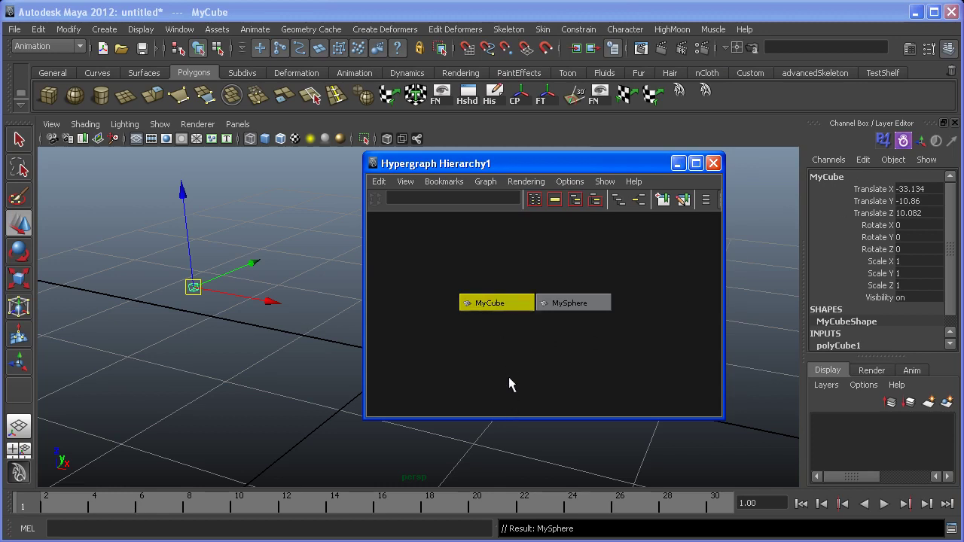
{"action": "double_click", "coordinate": [490, 303]}
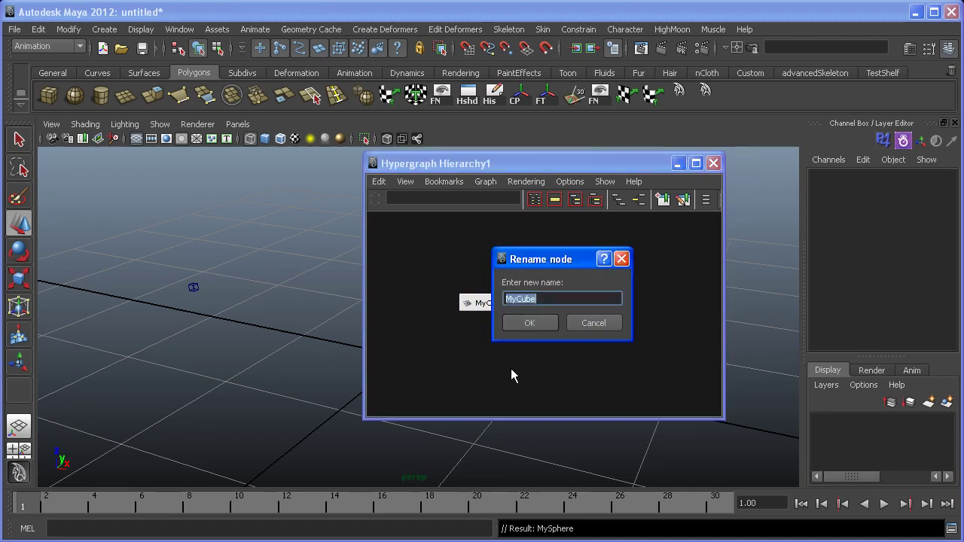
{"action": "type", "text": "NewCubeName"}
{"action": "key", "text": "Return"}
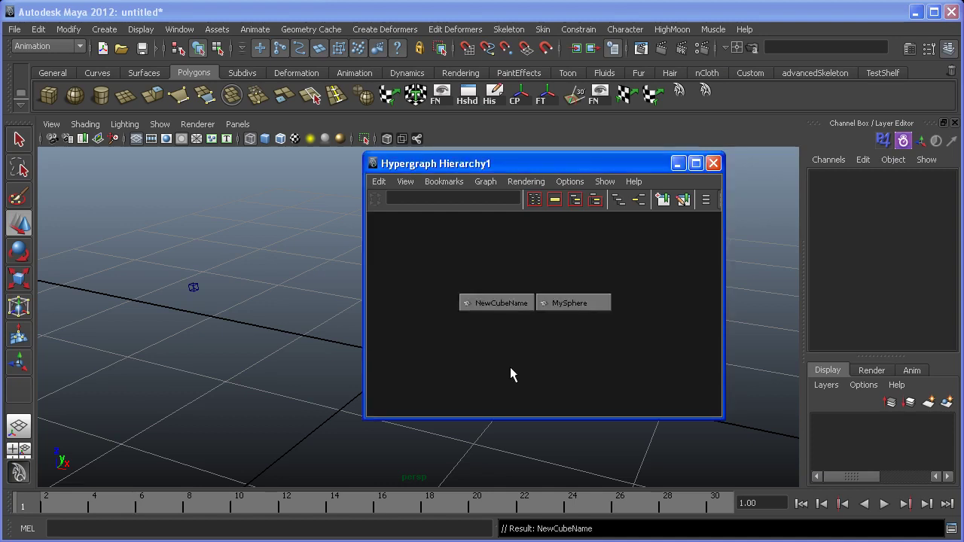
Rename the MySphere node in the Hypergraph as NewSphereName
{"action": "double_click", "coordinate": [570, 303]}
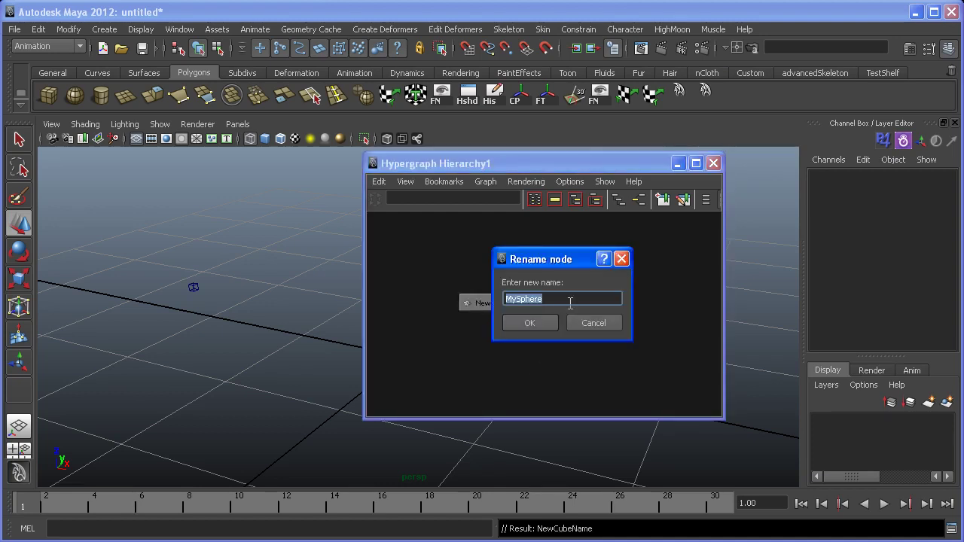
{"action": "type", "text": "NewPS"}
{"action": "key", "text": "BackSpace"}
{"action": "type", "text": "SphereName"}
{"action": "key", "text": "Return"}
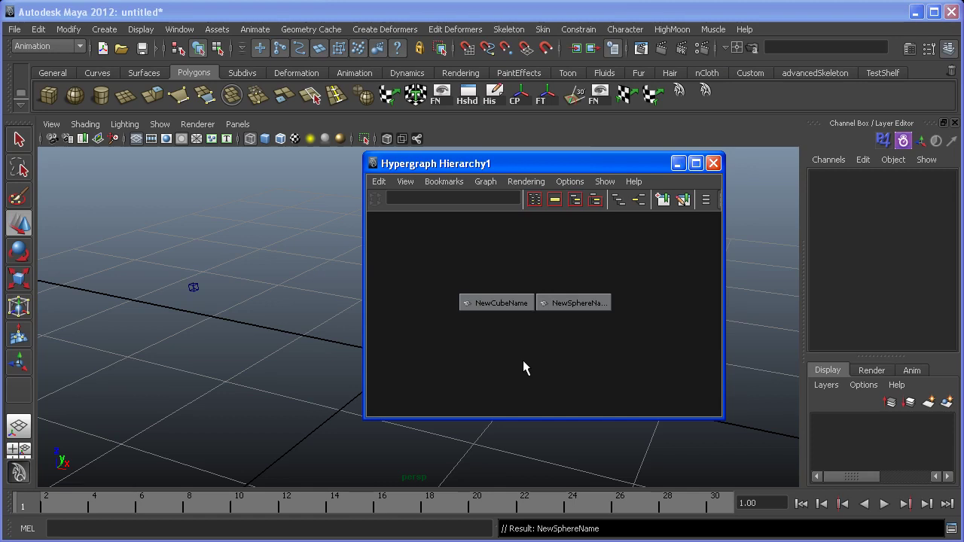
Parent NewSphereName under NewCubeName directly in the Hypergraph Hierarchy
{"action": "left_click", "coordinate": [573, 303]}
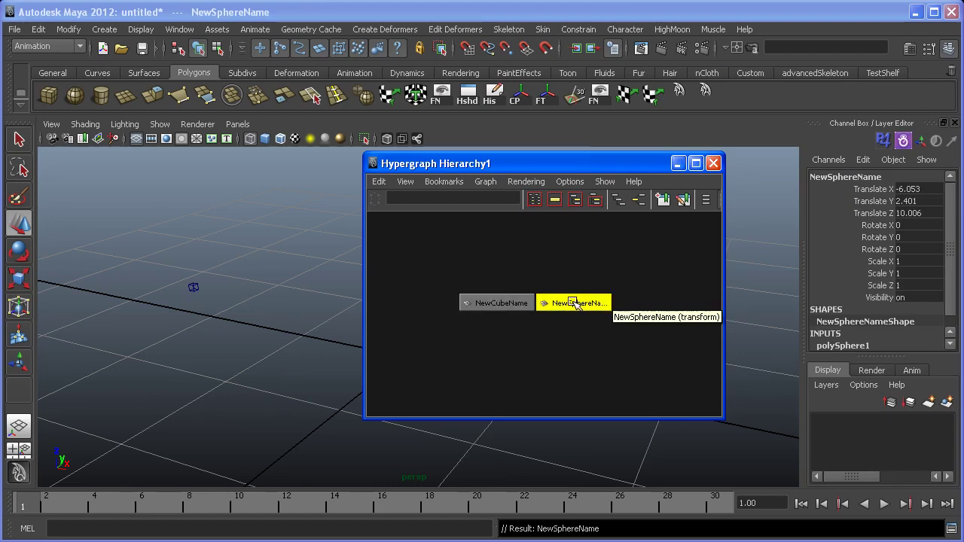
{"action": "middle_click_drag", "start_coordinate": [577, 304], "coordinate": [522, 344]}
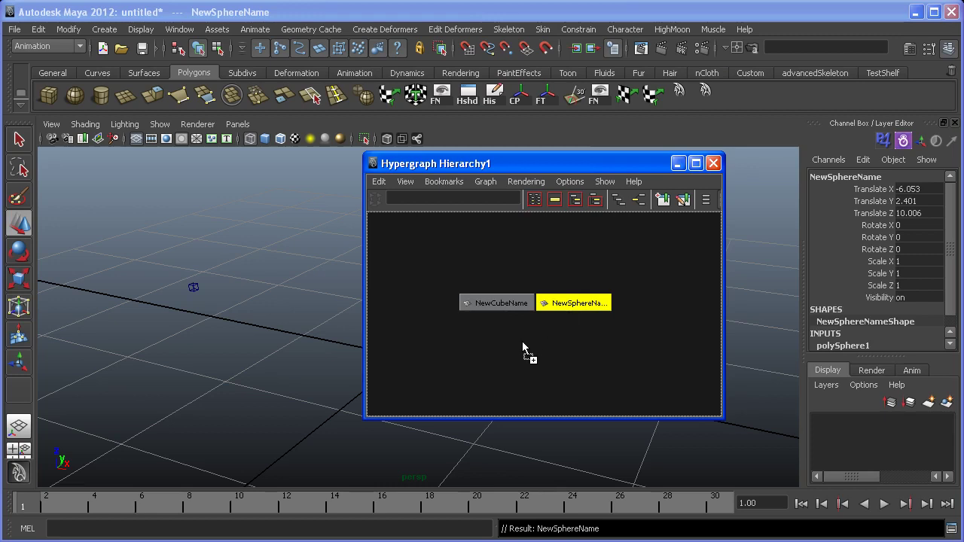
{"action": "middle_click_drag", "start_coordinate": [502, 300], "coordinate": [498, 303]}
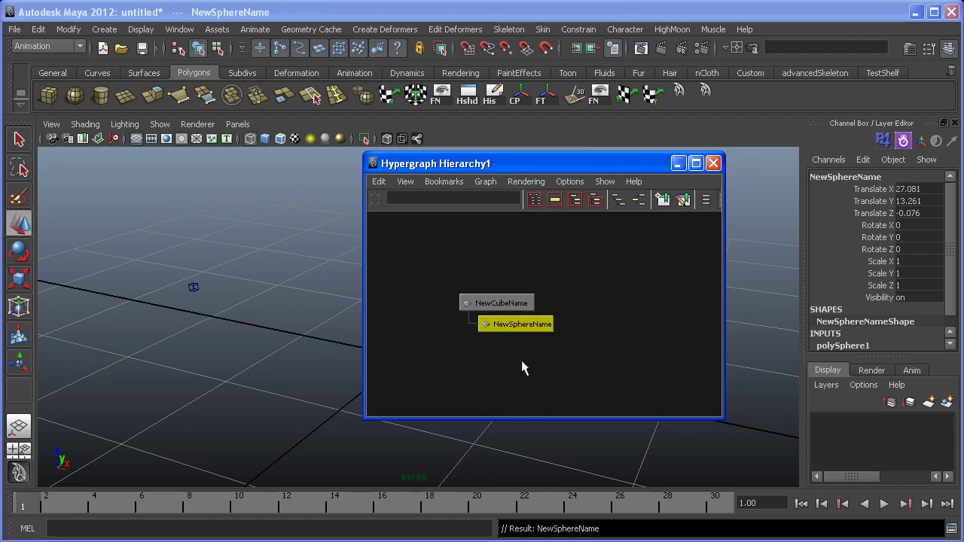
Move NewCubeName with its child to about X -44.96, Y -16.70, Z 10.20 in the viewport, and clear the selection
{"action": "left_click", "coordinate": [495, 302]}
{"action": "left_click_drag", "start_coordinate": [130, 246], "coordinate": [101, 293]}
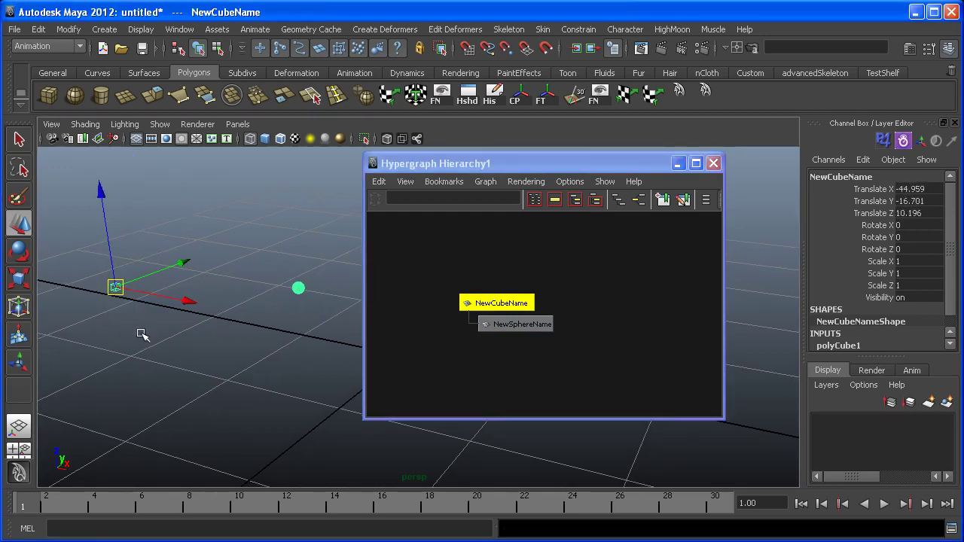
{"action": "left_click", "coordinate": [536, 385]}
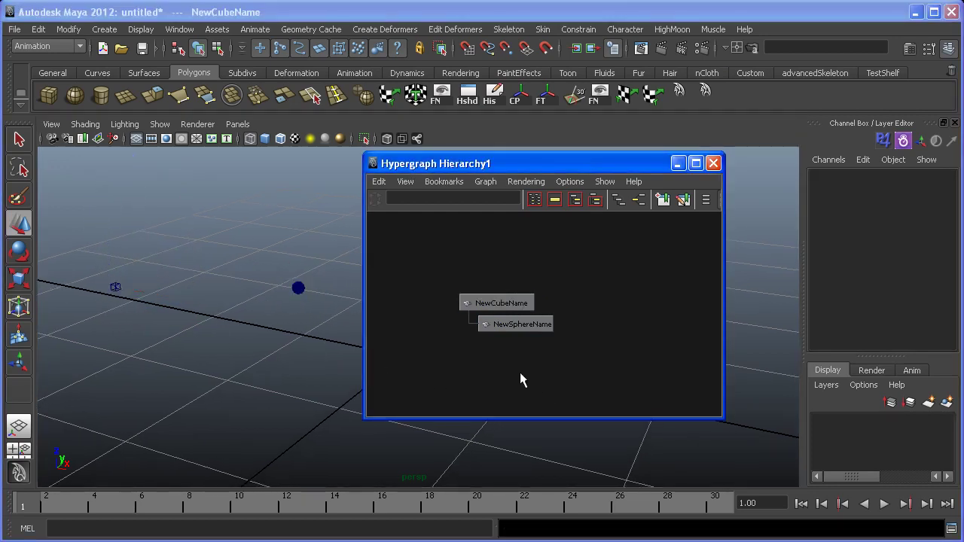
Unparent NewSphereName from NewCubeName by moving its node out to the root level of the Hypergraph
{"action": "left_click", "coordinate": [520, 327]}
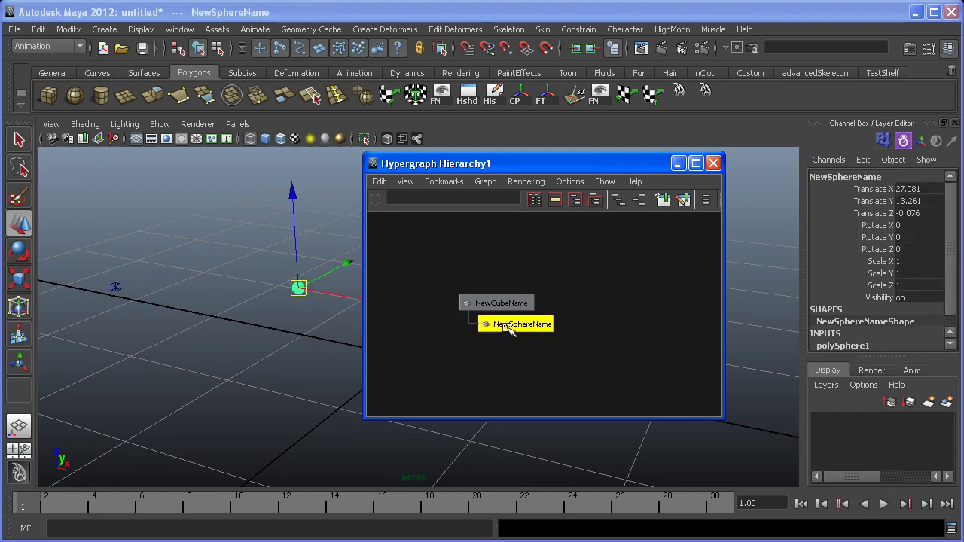
{"action": "middle_click_drag", "start_coordinate": [508, 327], "coordinate": [580, 303]}
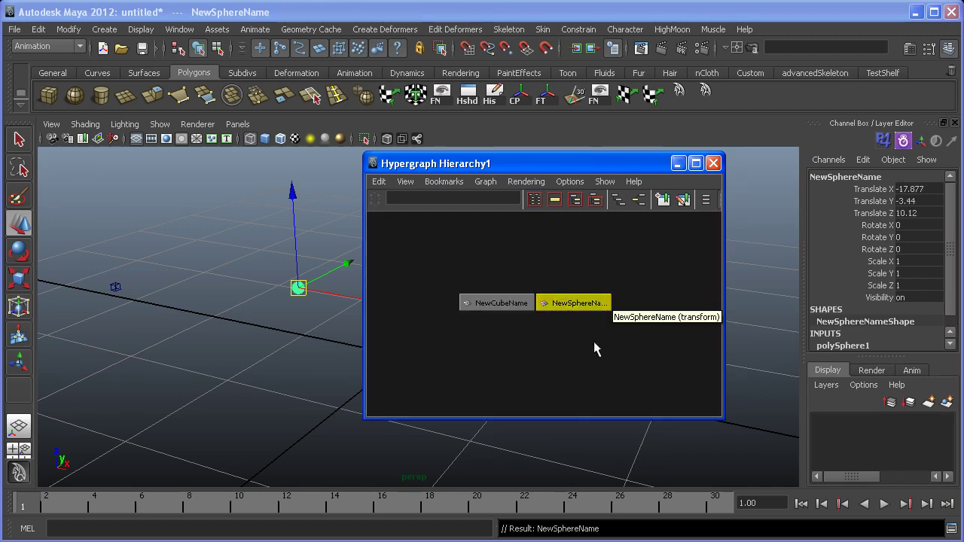